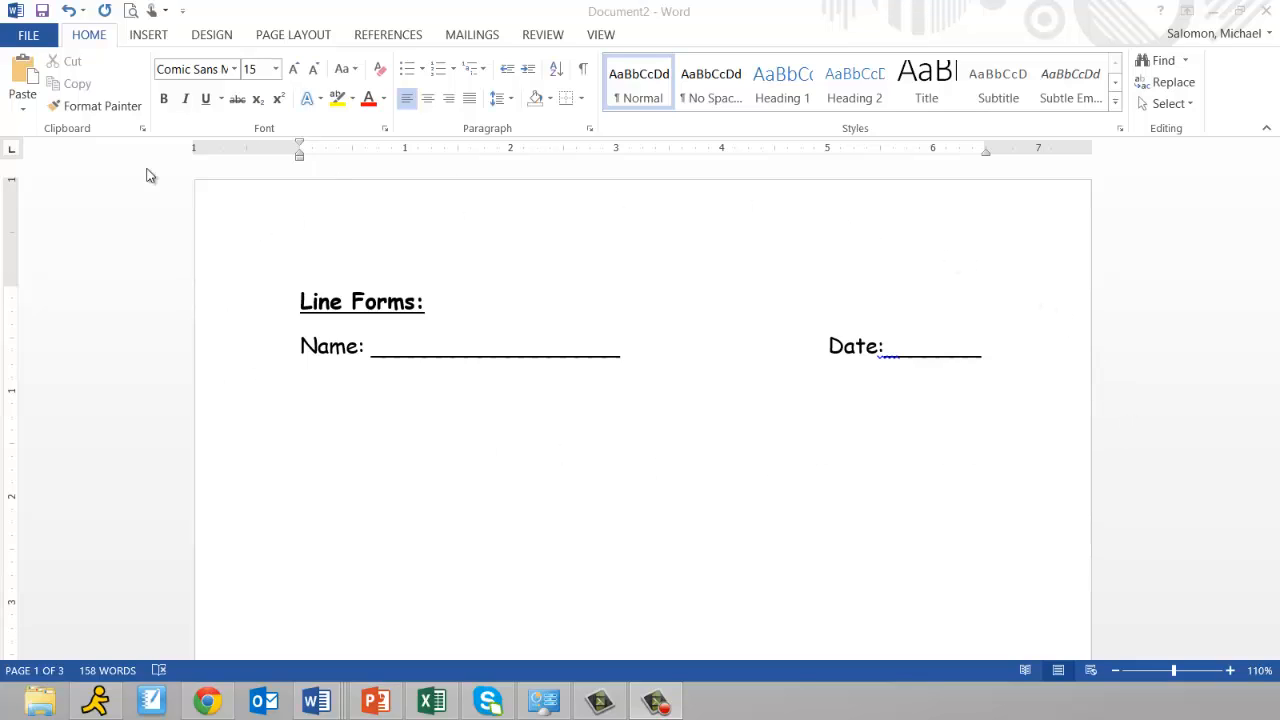
Step: Insert "Technological Education" after the "Name:" label, at the start of its underscore line
left_click(408, 351)
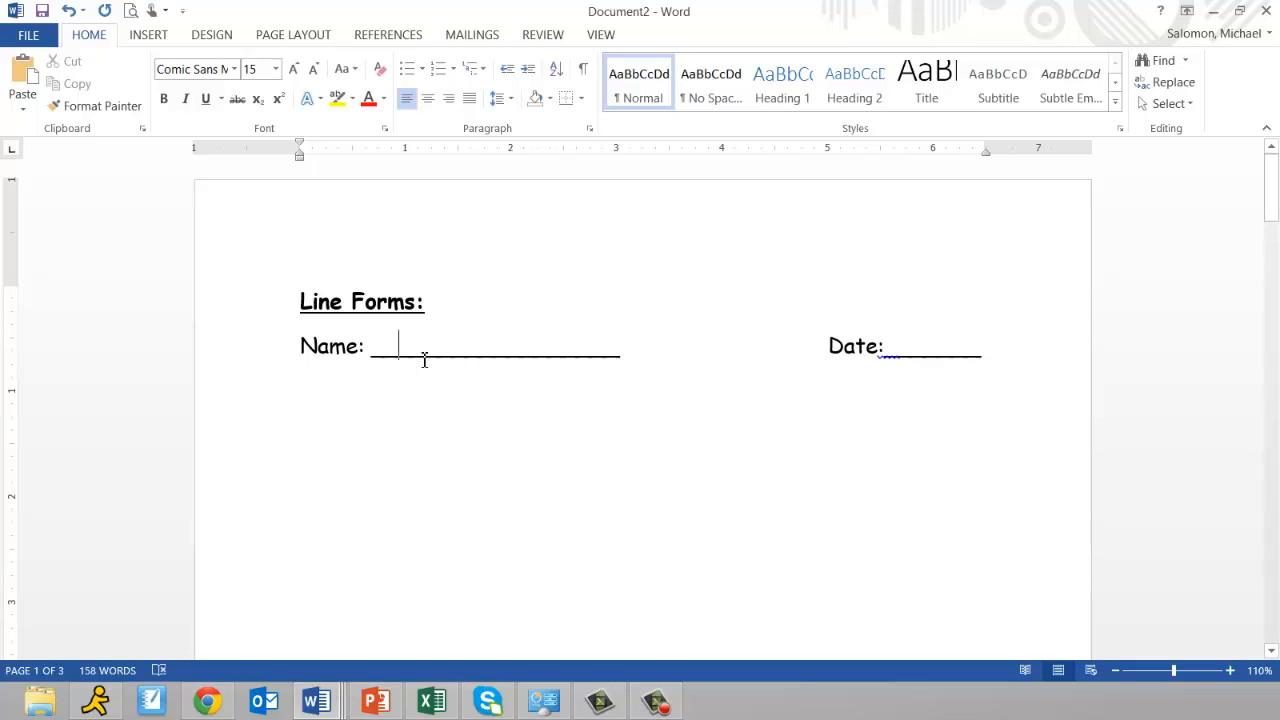
key("Left")
key("Left")
type("Technol")
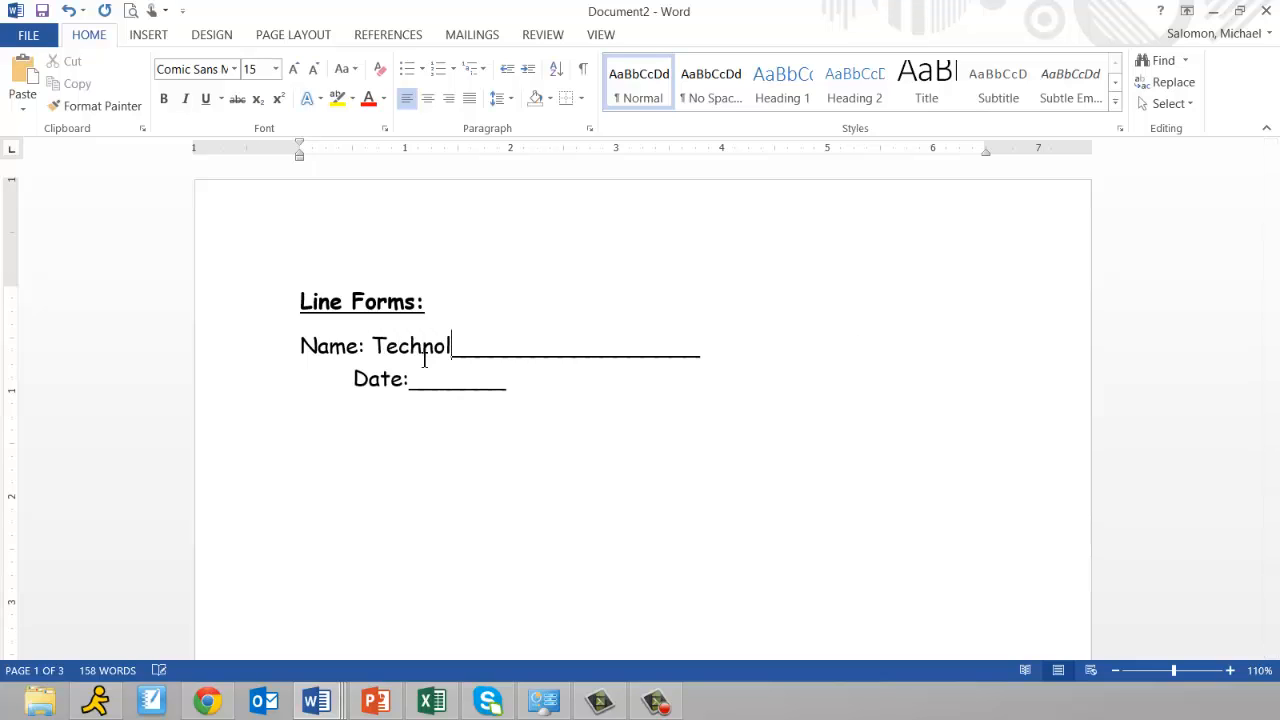
type("gic")
key("BackSpace")
key("BackSpace")
key("BackSpace")
type("ogical")
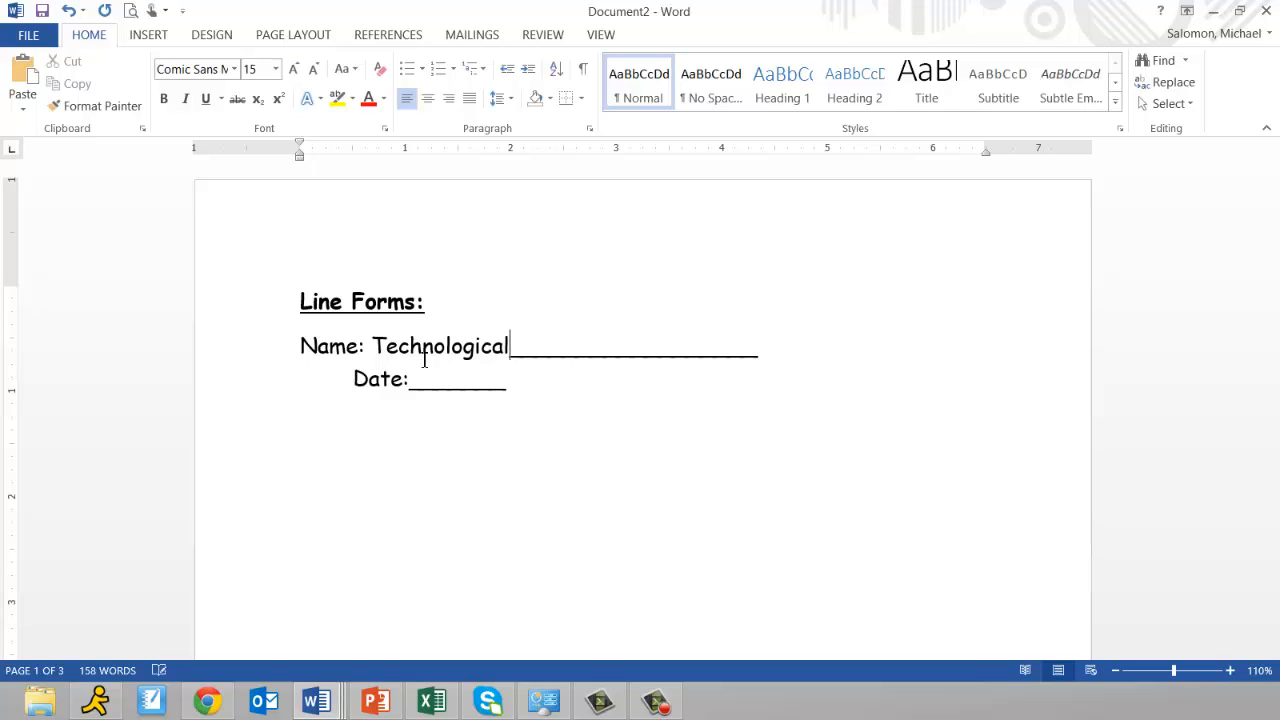
type(" Education")
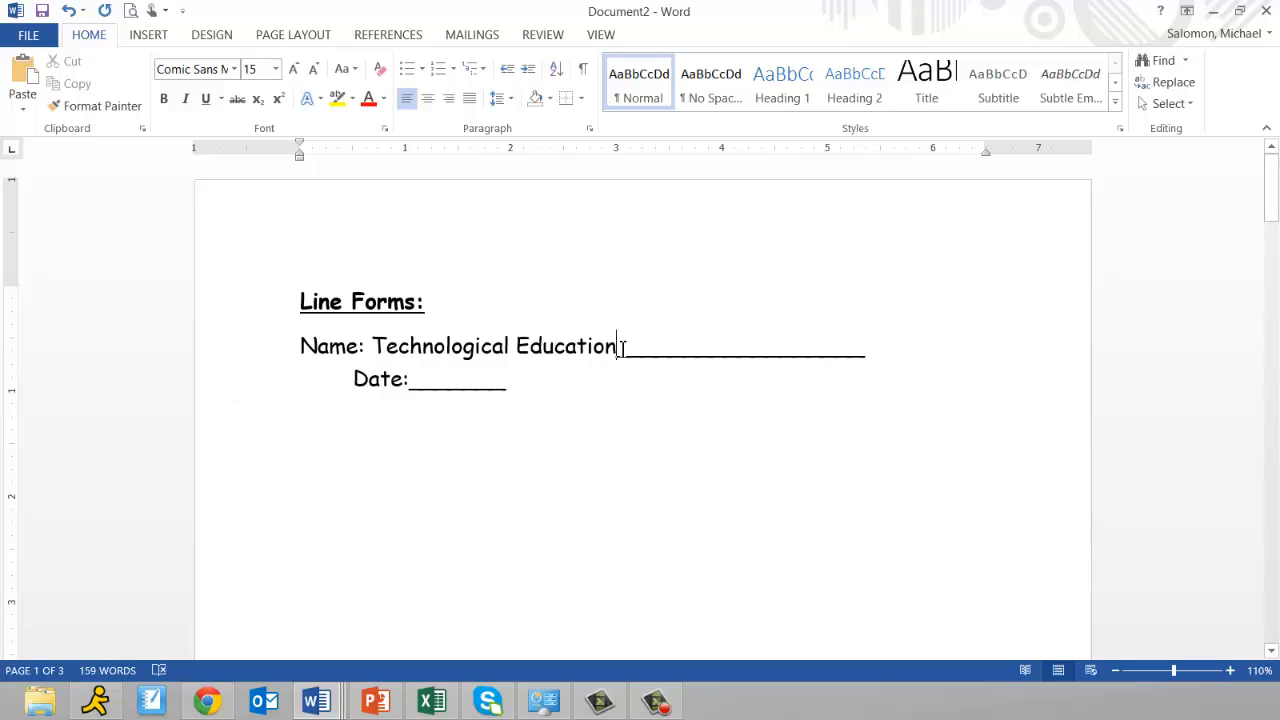
Step: Delete the leftover underscores after "Technological Education" on the Name line
left_click_drag(620, 347, 757, 340)
key("Delete")
key("Delete")
key("Delete")
key("Delete")
key("Delete")
key("Delete")
key("Delete")
key("Delete")
key("Delete")
key("Delete")
key("Delete")
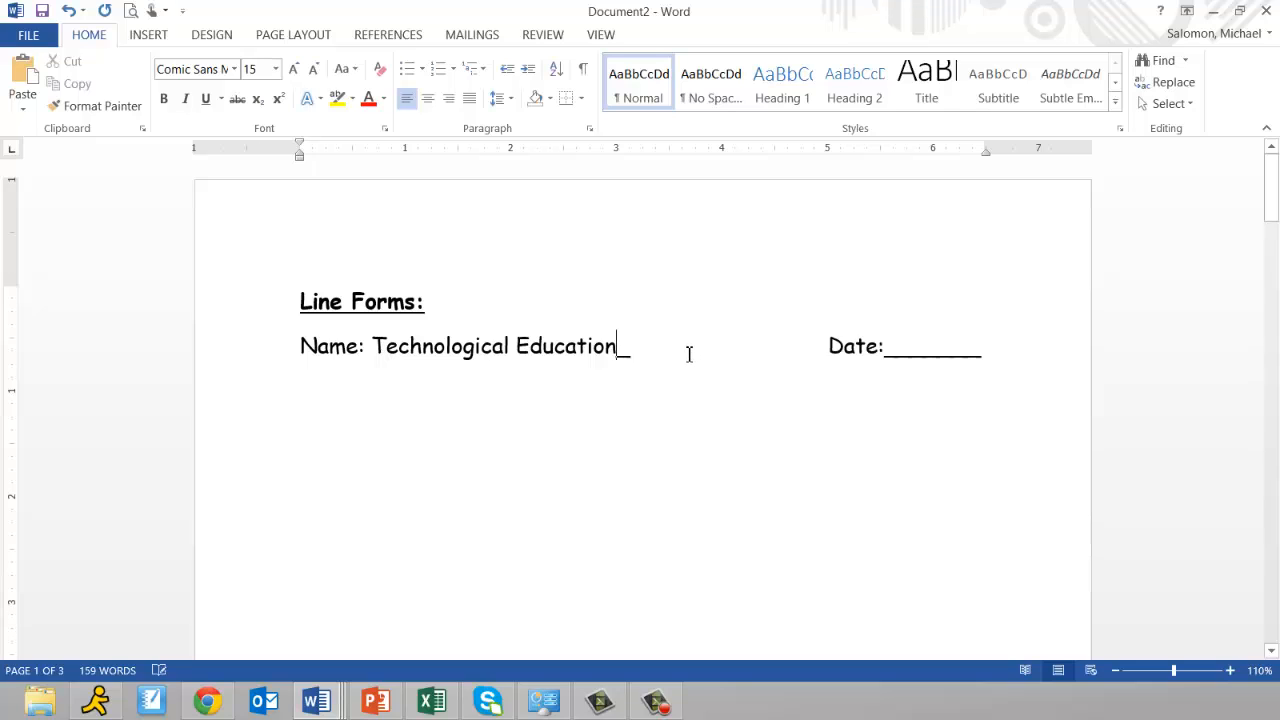
key("Delete")
Step: Underline the text "Technological Education" on the Name line
left_click_drag(618, 347, 408, 347)
key("ctrl+u")
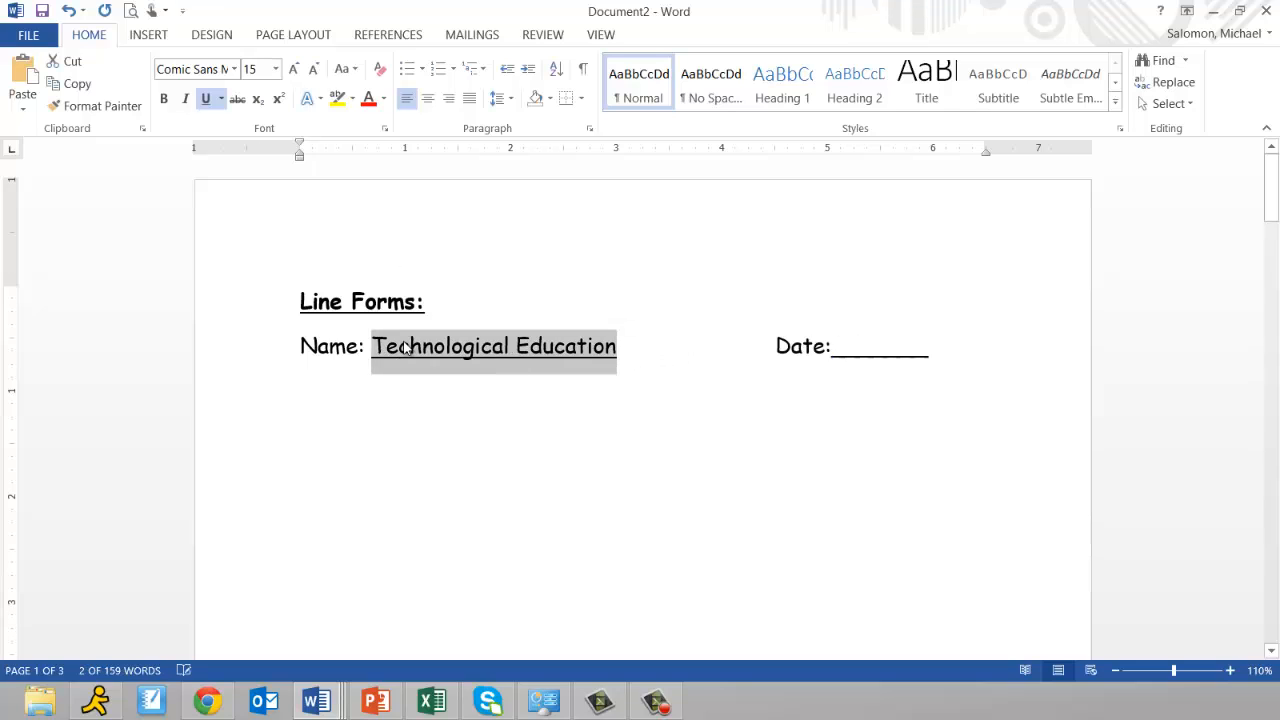
left_click(616, 388)
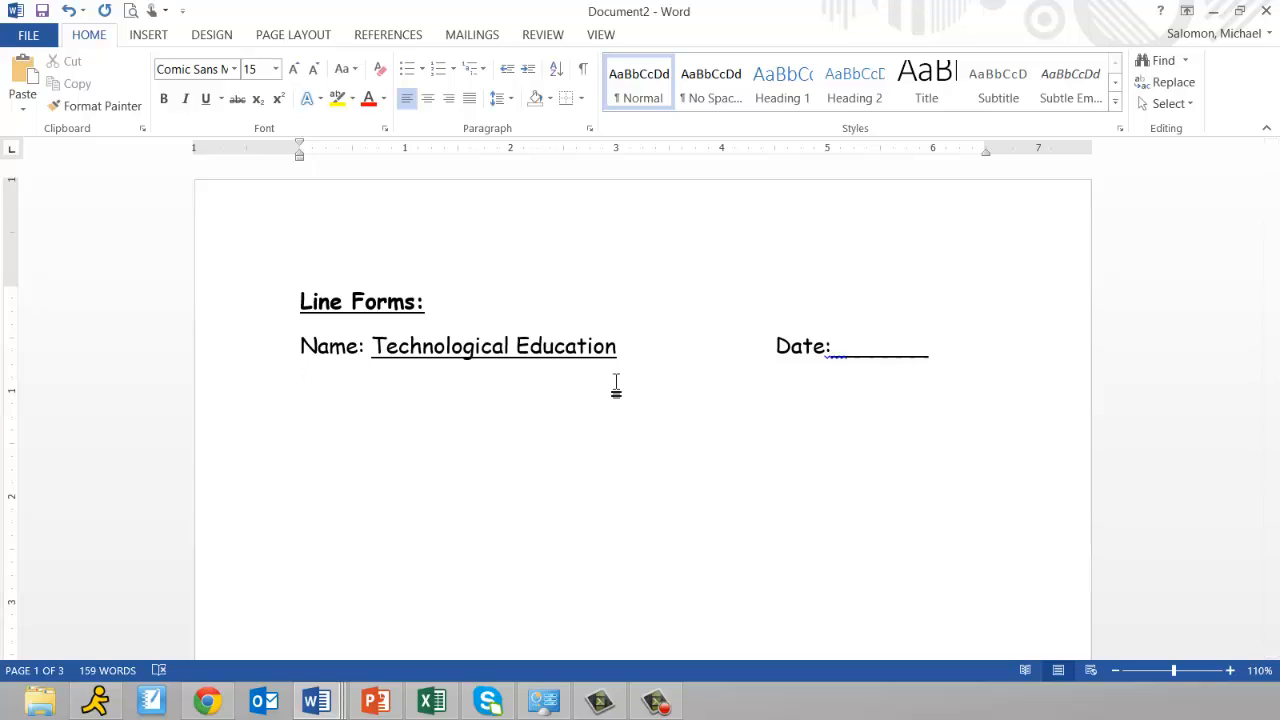
Step: Answer Question 18 under "Making Underlined text a default" with "The technological educator is so cool! He teaches me lots of stuff I can use in my classroom."
scroll(620, 383, "down", 6)
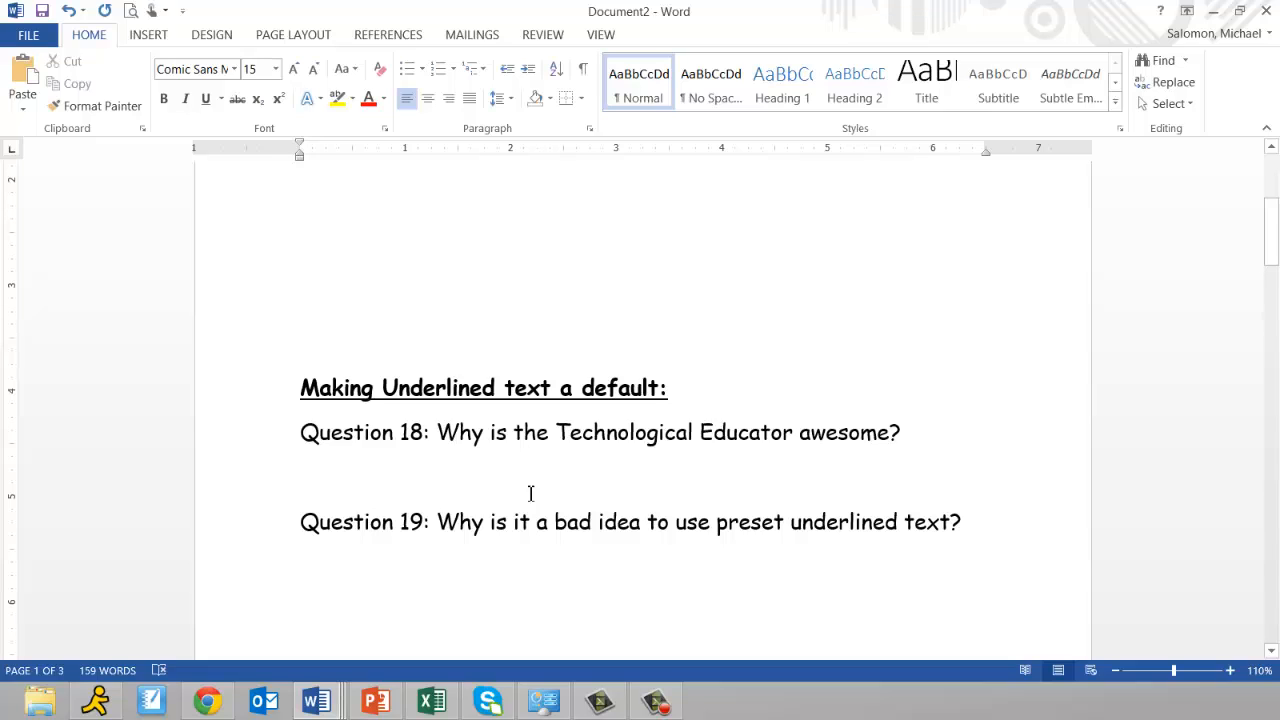
left_click(491, 473)
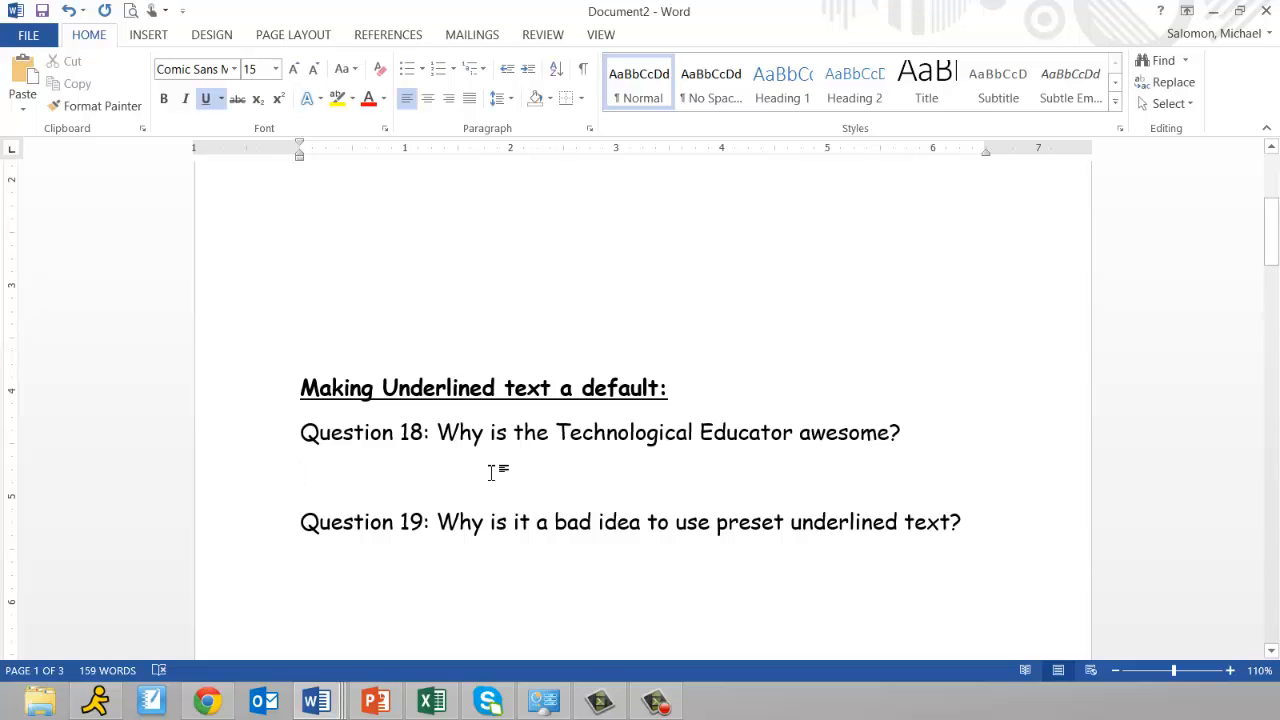
type("The technol")
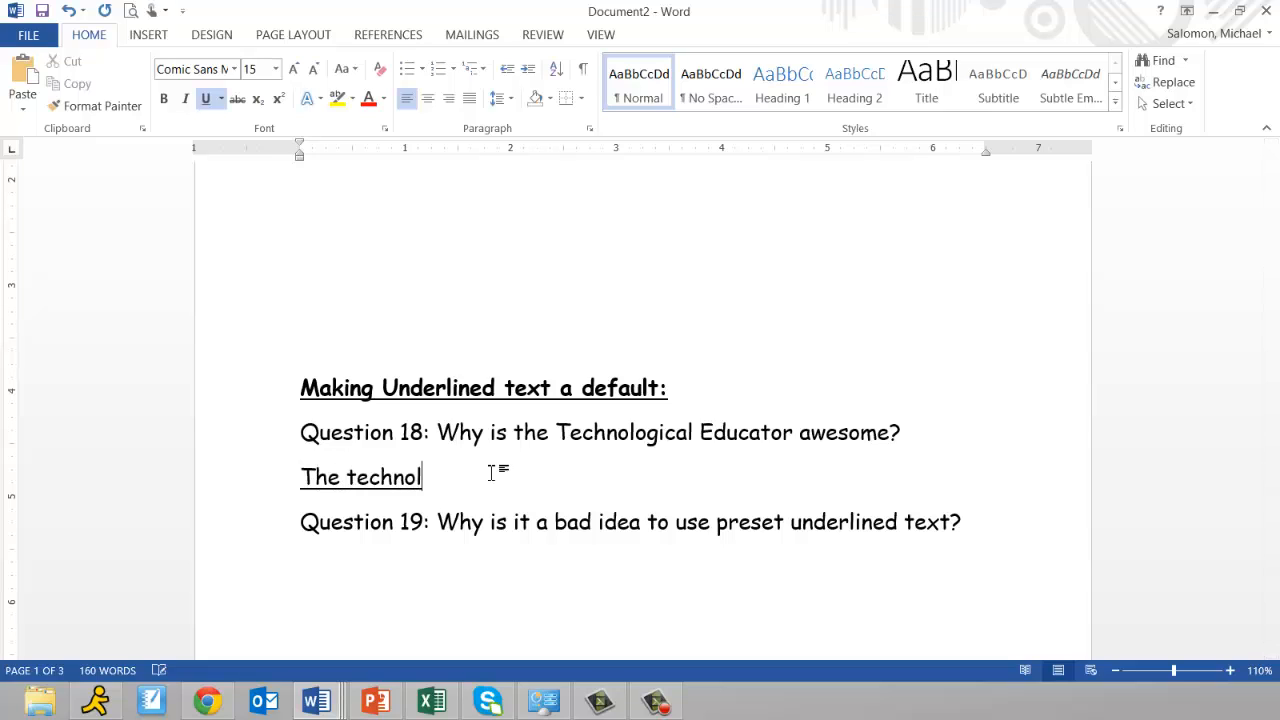
type("ogical educator (")
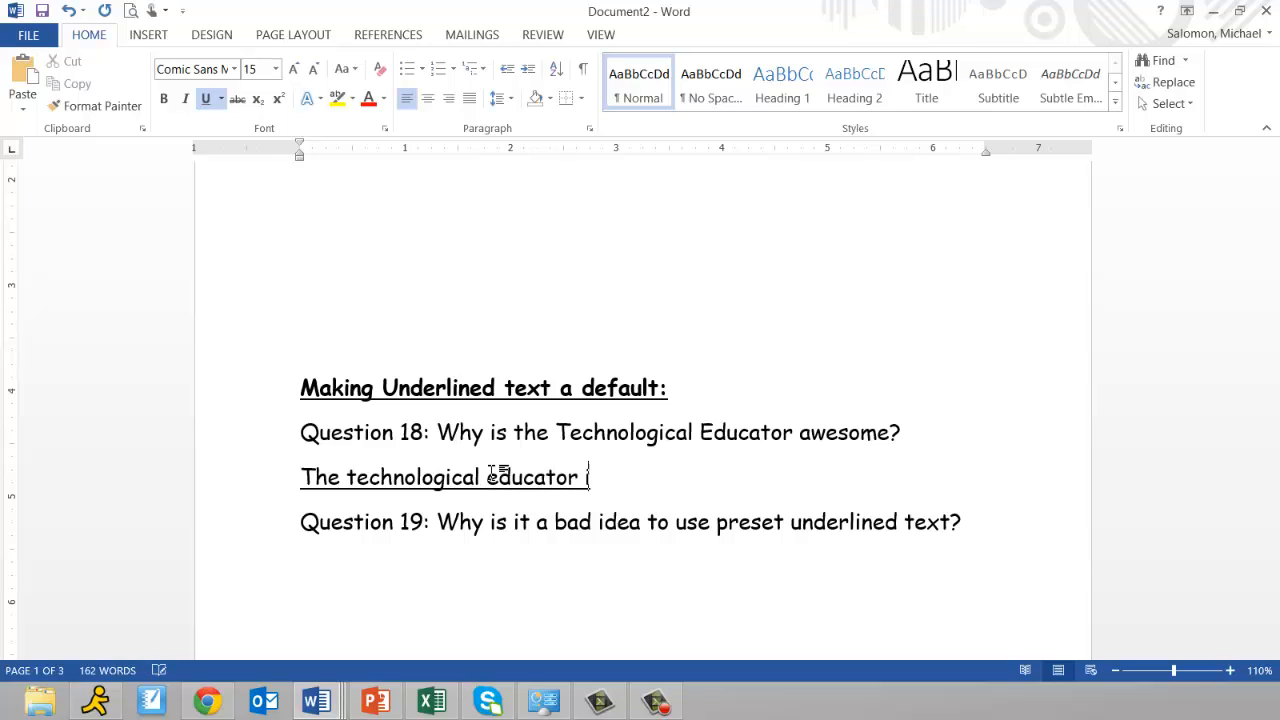
key("BackSpace")
type("is so cool! ")
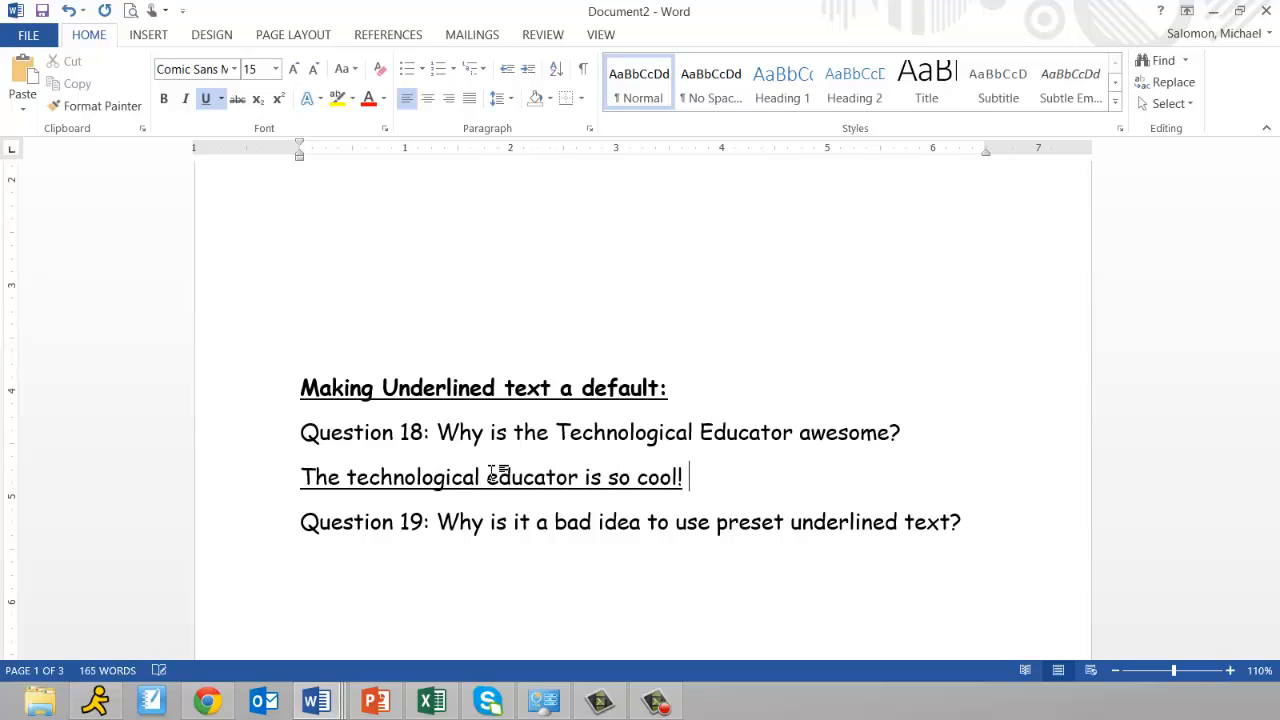
type(" He teaches me l")
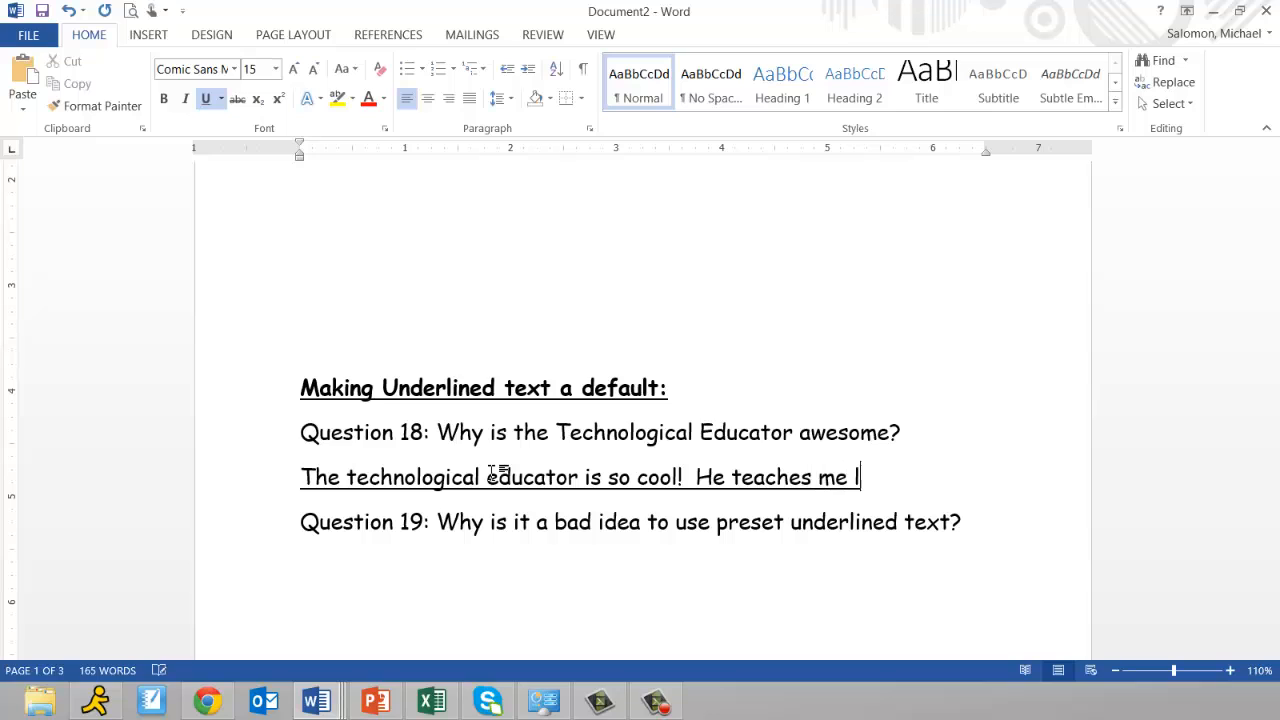
type("ots of stuff I ca")
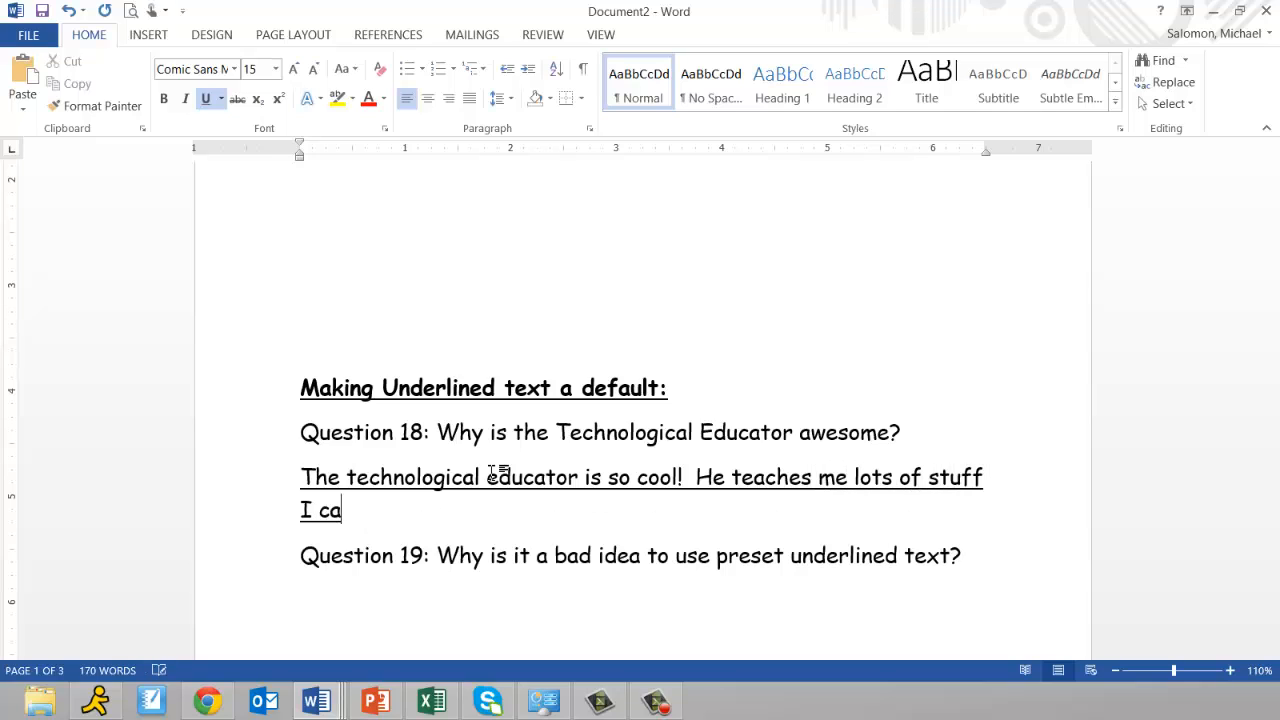
type("n use in my ")
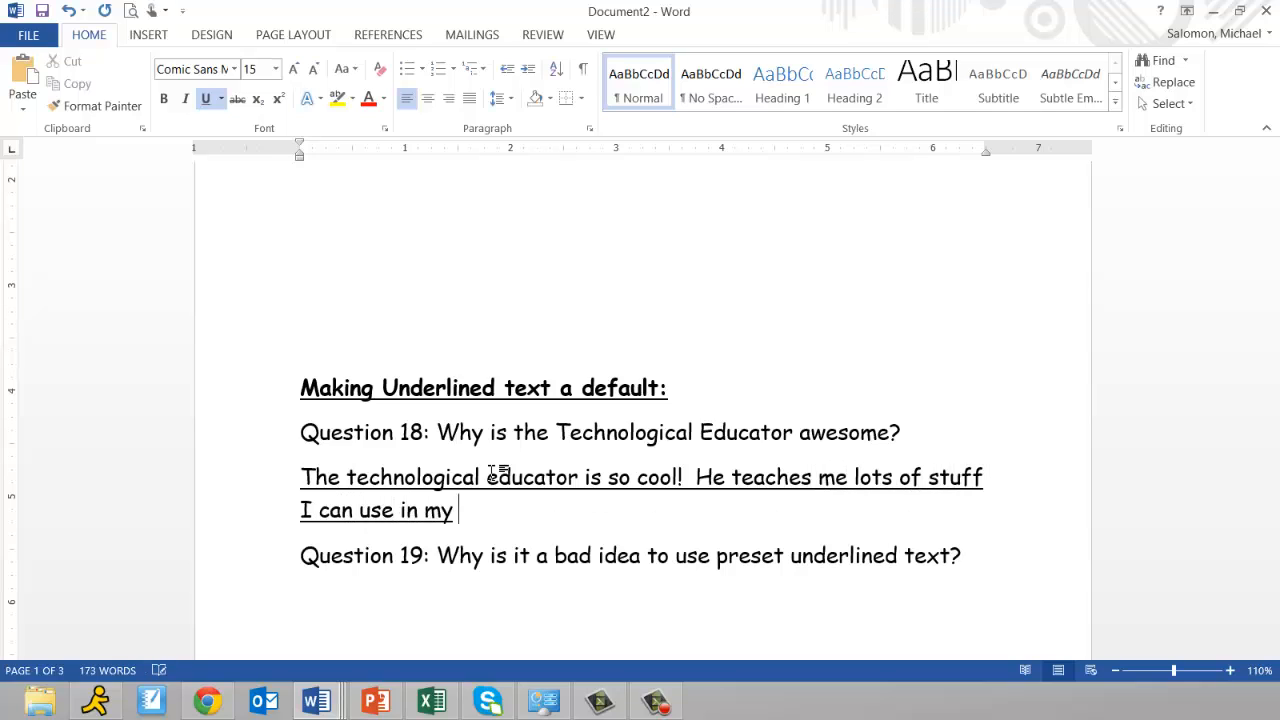
type("classroom")
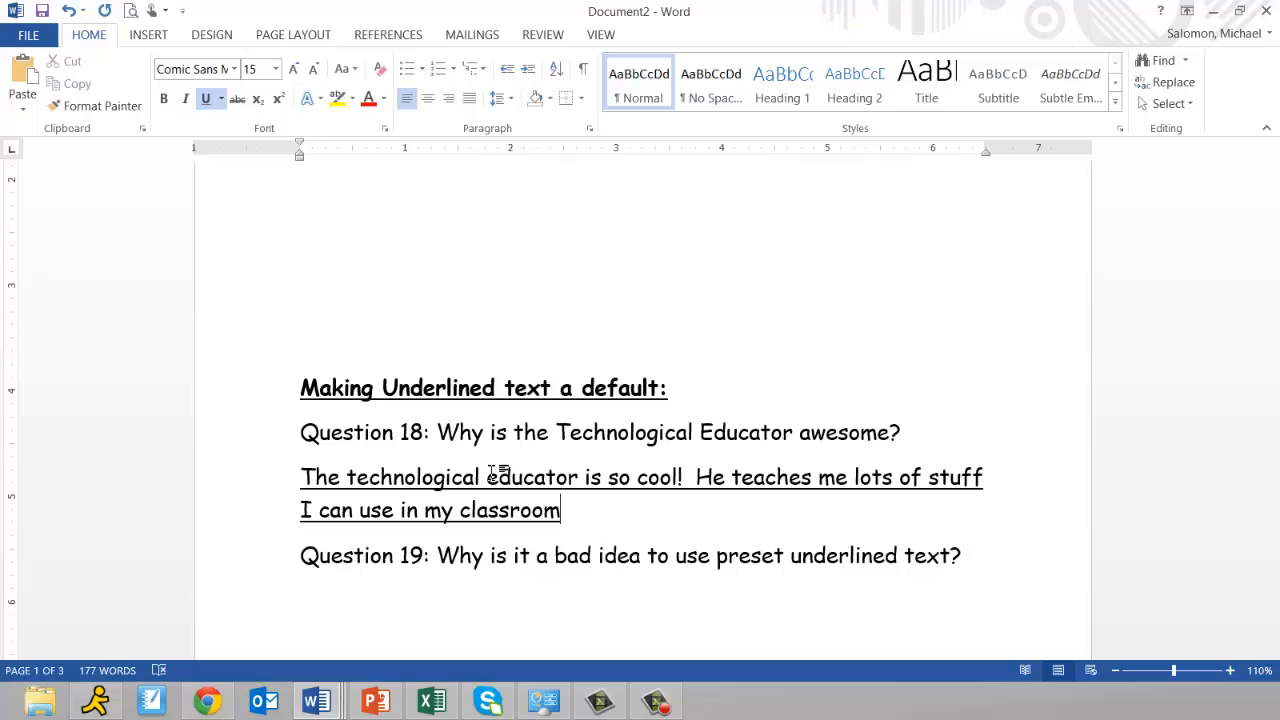
type(". ")
Step: Extend the underlined Question 18 answer with a few lines of random filler letters starting "hjfahdfljahlfj"
type("hjfahdfljahlfjhadjkfhajfhalfhlakh")
type("lafhladhf")
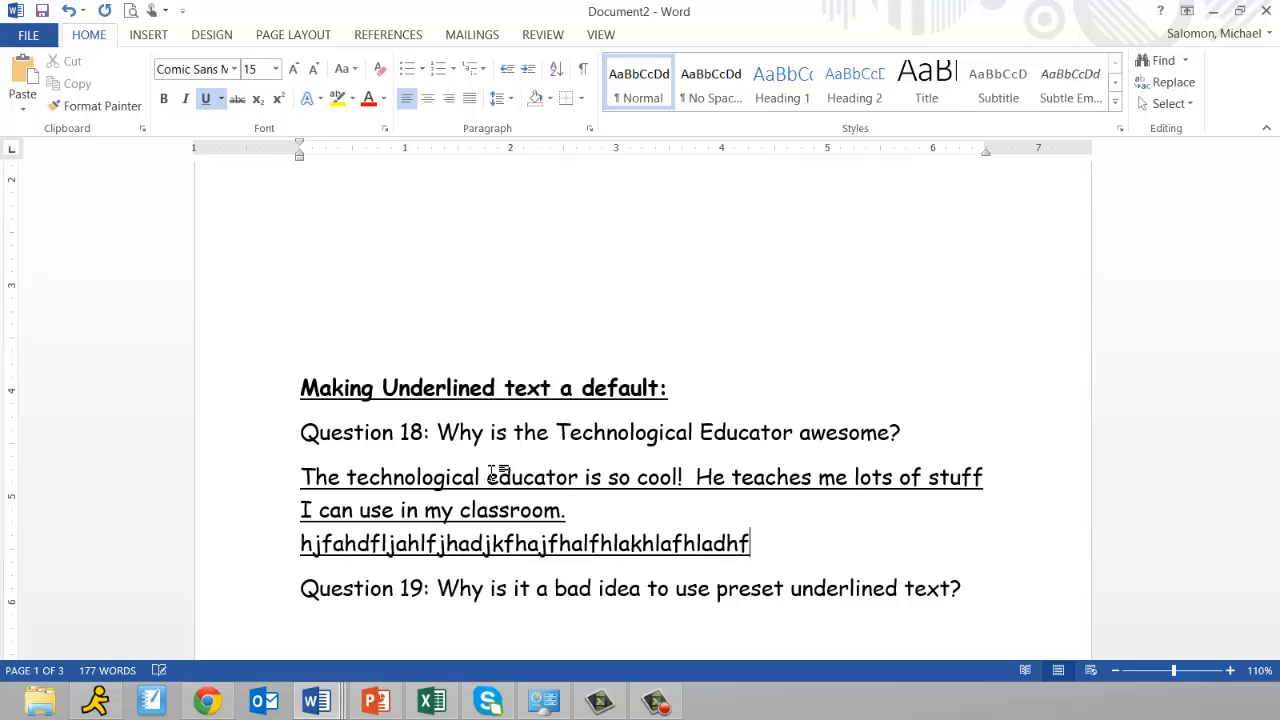
type("jahfjadfhalkjfhaljkfhadlsfhalsdfhalfhalhfahasdlfhasdjfhlasdjhflajsdhjklhladj")
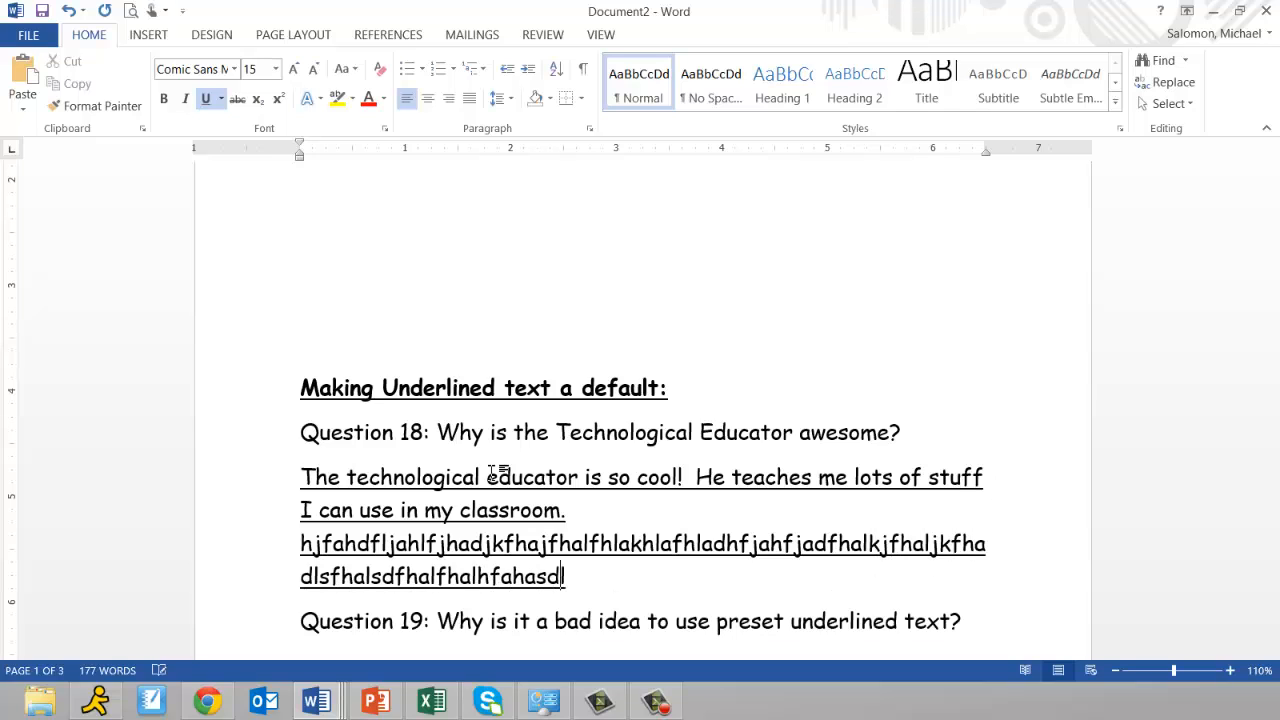
type("ajlfhajkdlsfhadjksfhalf")
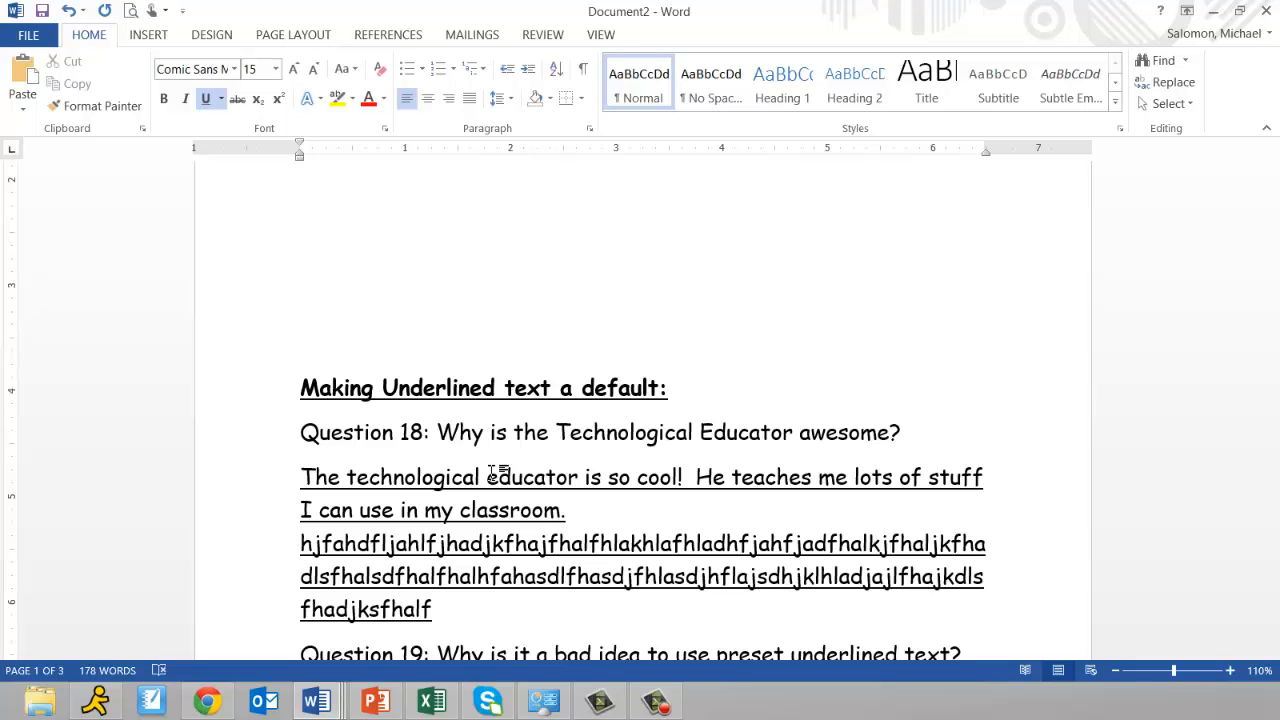
Step: Move the placeholder text box in the Simple Text Box section from below Question 19 up toward Question 18
scroll(499, 477, "down", 10)
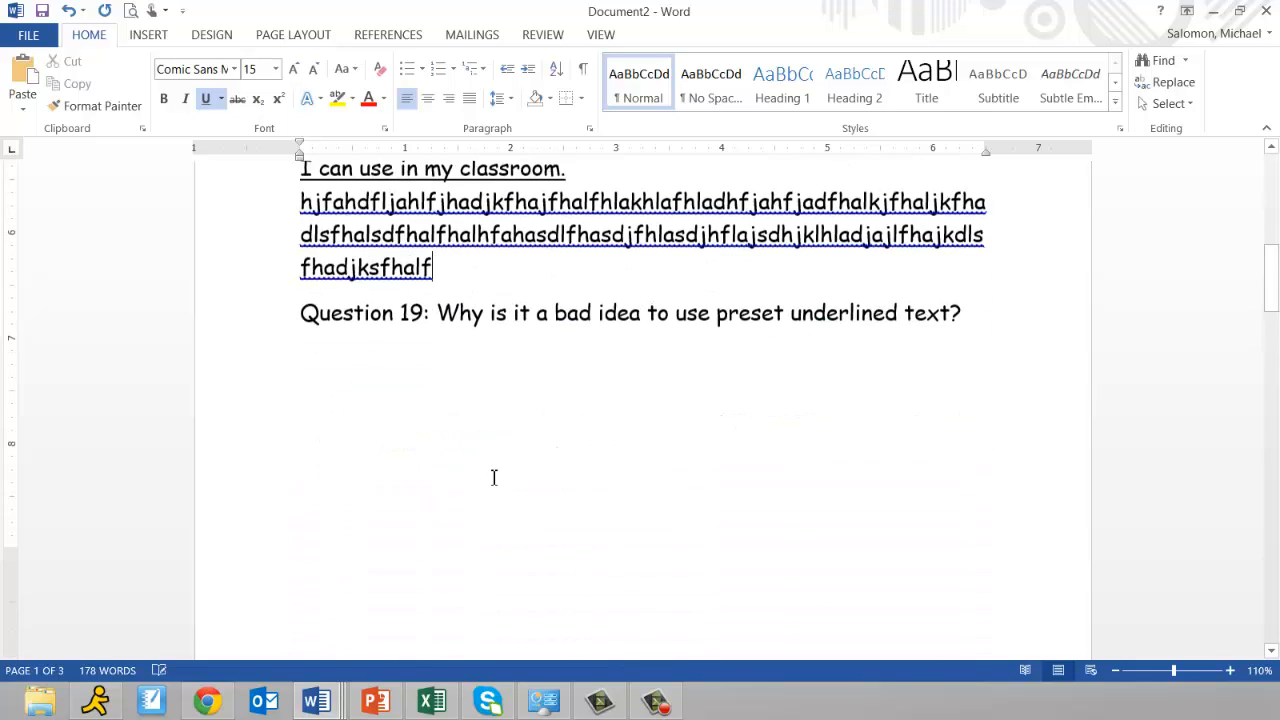
scroll(499, 480, "down", 1)
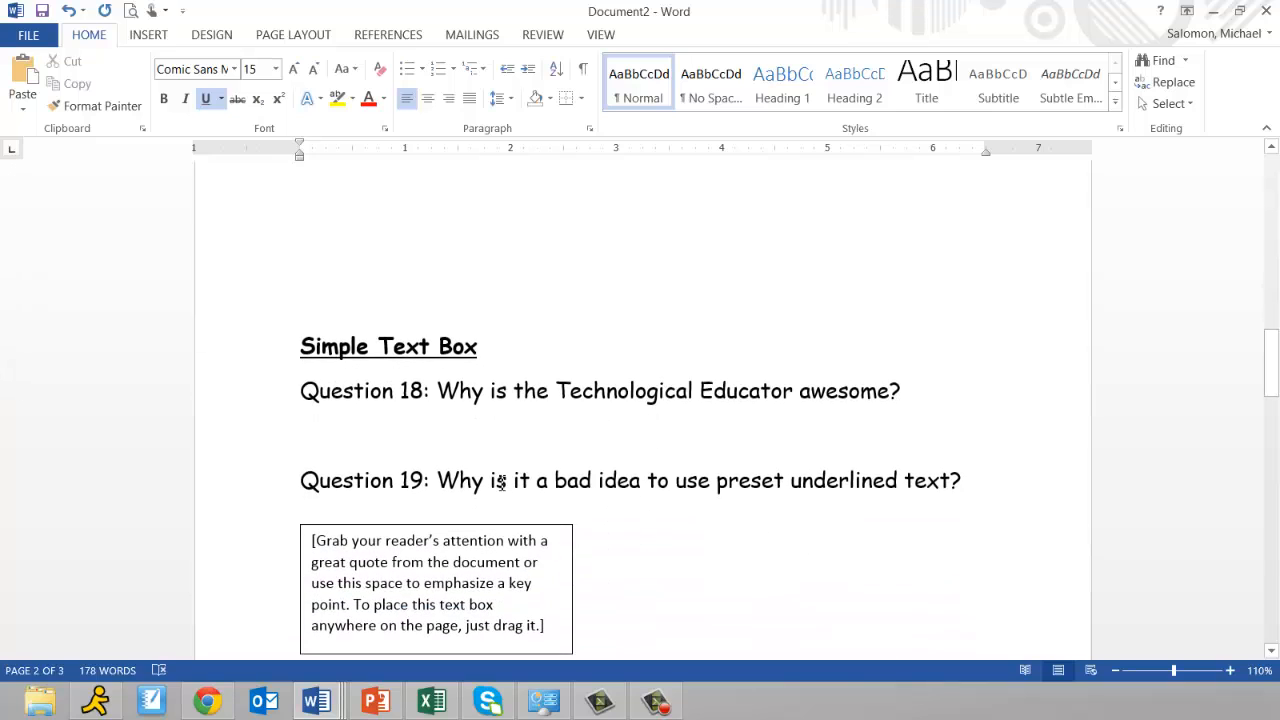
scroll(501, 481, "down", 1)
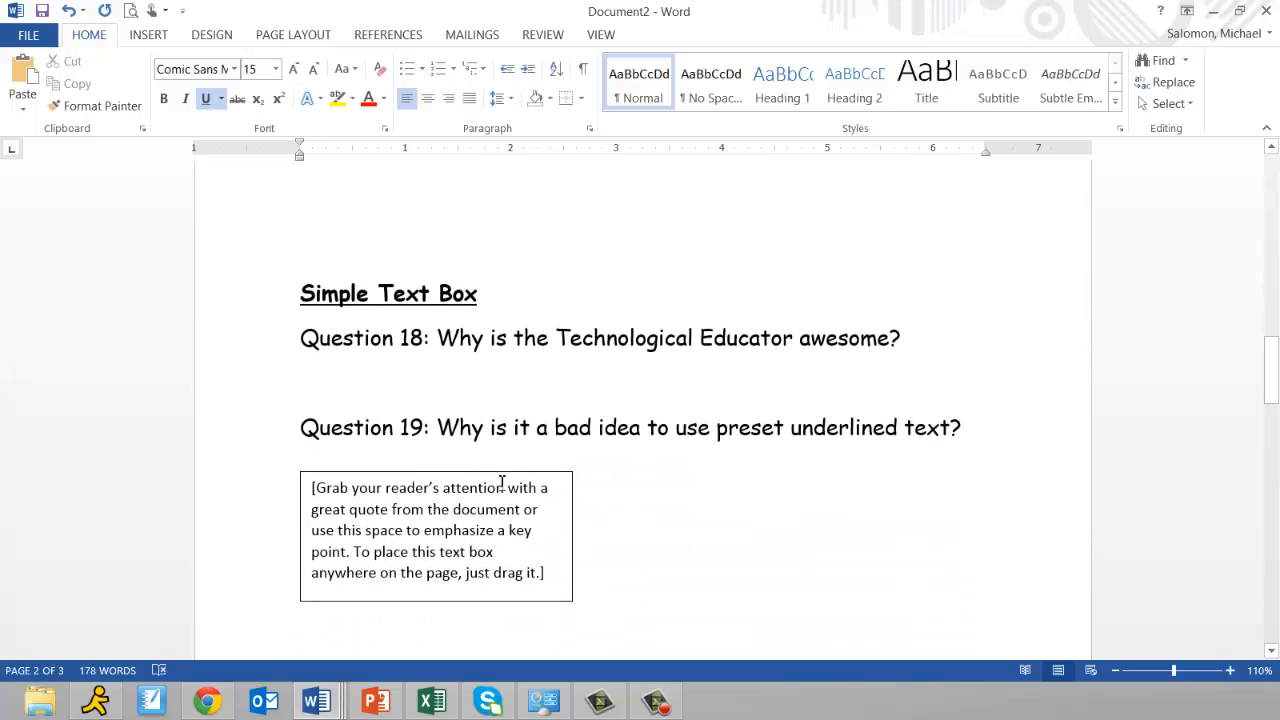
left_click(502, 483)
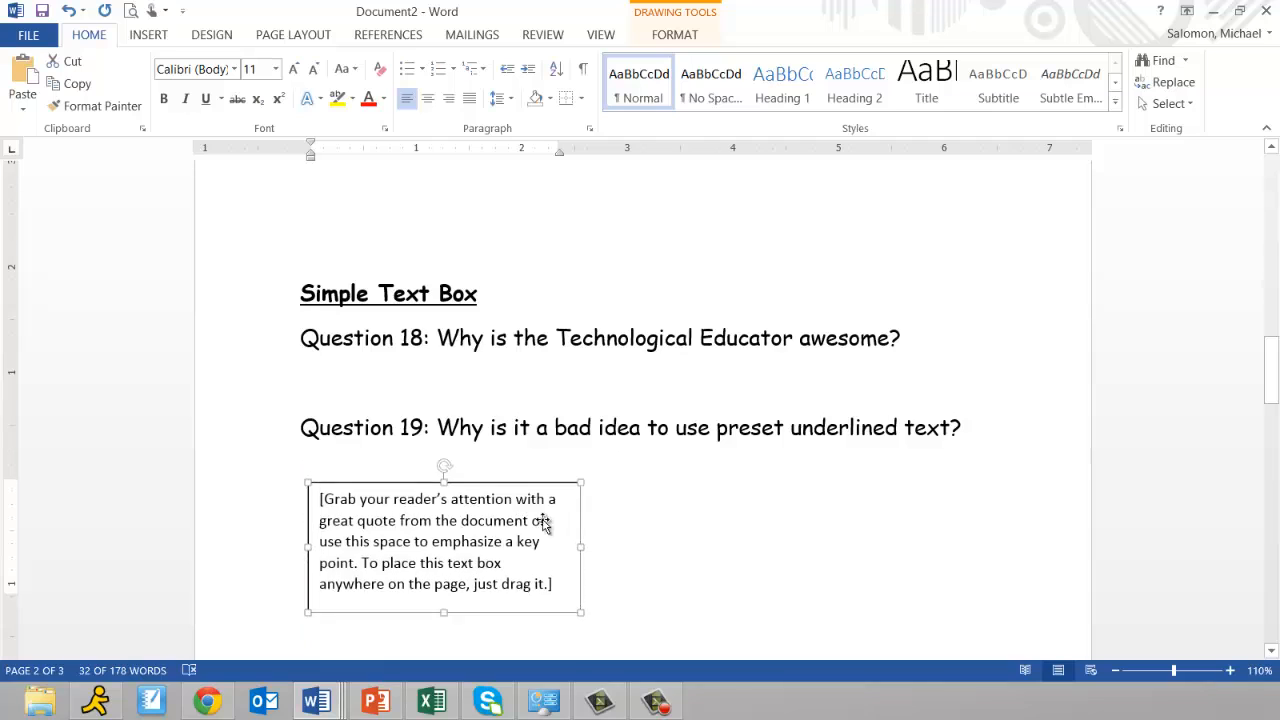
left_click_drag(542, 522, 449, 323)
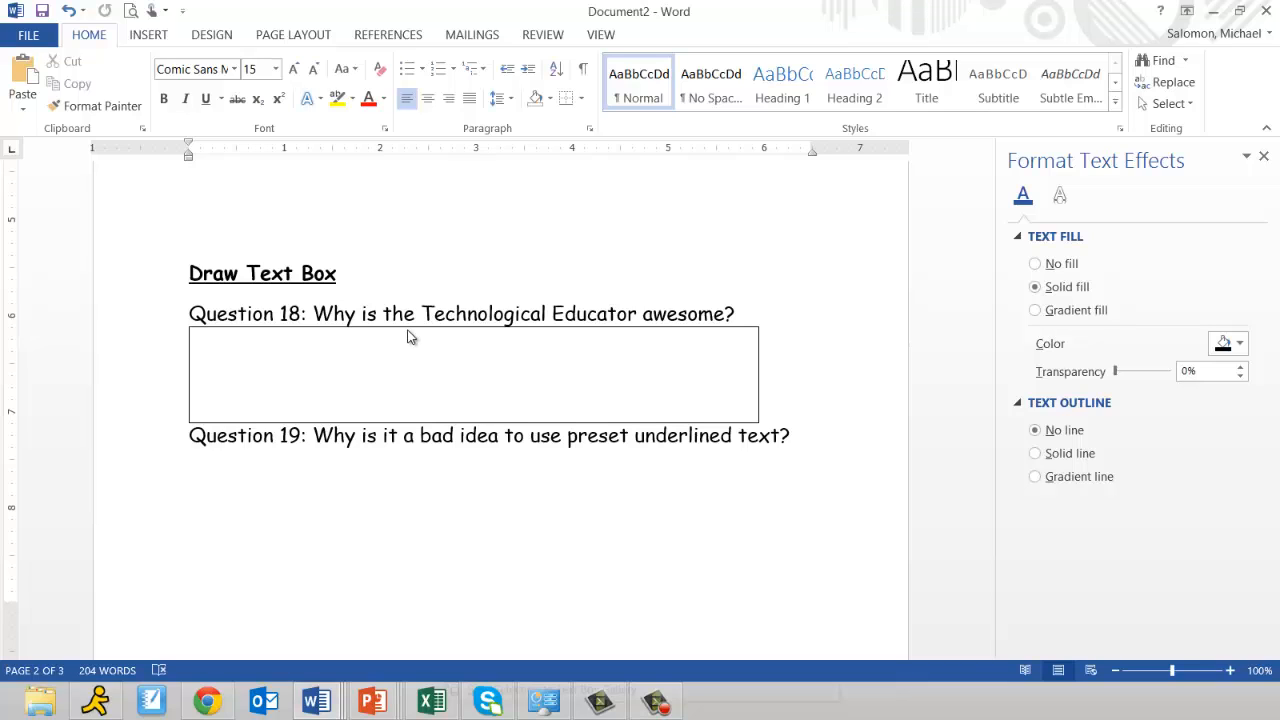
Step: Nudge the Draw Text Box section's box up slightly and enter the filler text "Dfsgkljklsfg" followed by two line breaks
left_click(558, 371)
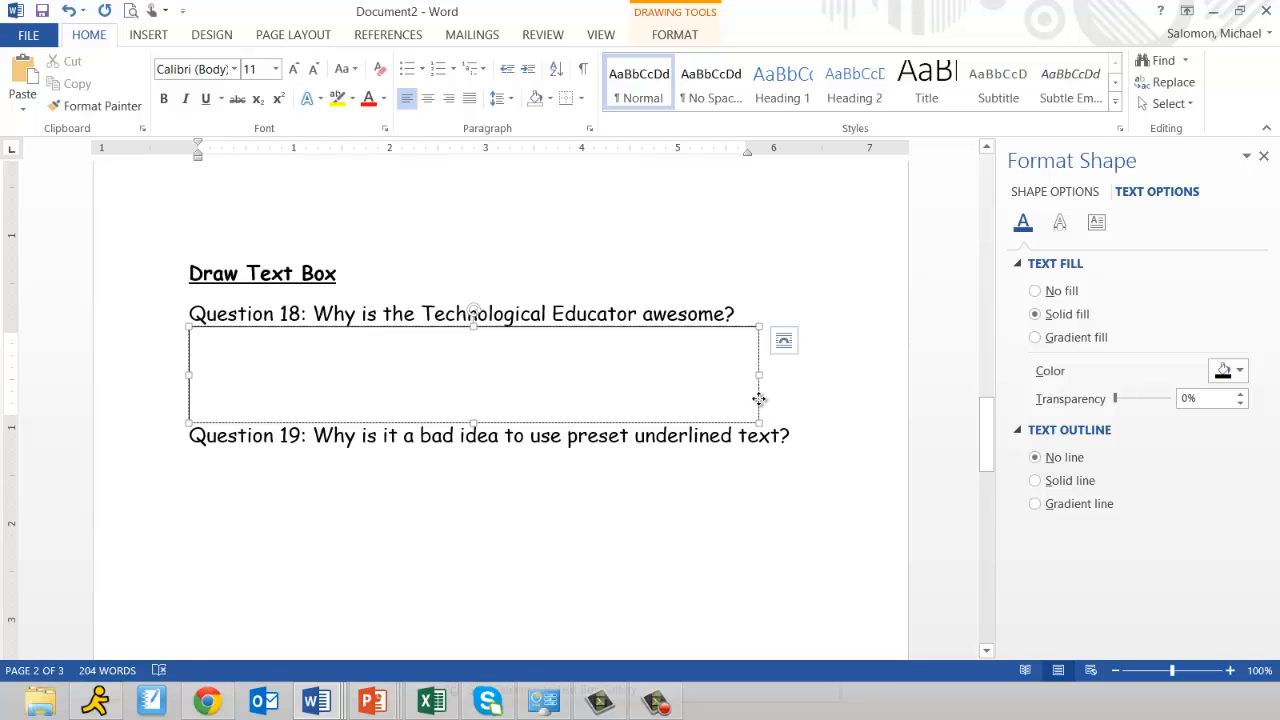
mouse_move(760, 398)
left_mouse_down()
mouse_move(766, 446)
mouse_move(763, 377)
mouse_move(740, 320)
mouse_move(762, 453)
mouse_move(797, 437)
mouse_move(723, 357)
mouse_move(717, 314)
mouse_move(780, 323)
mouse_move(786, 363)
mouse_move(757, 397)
left_mouse_up()
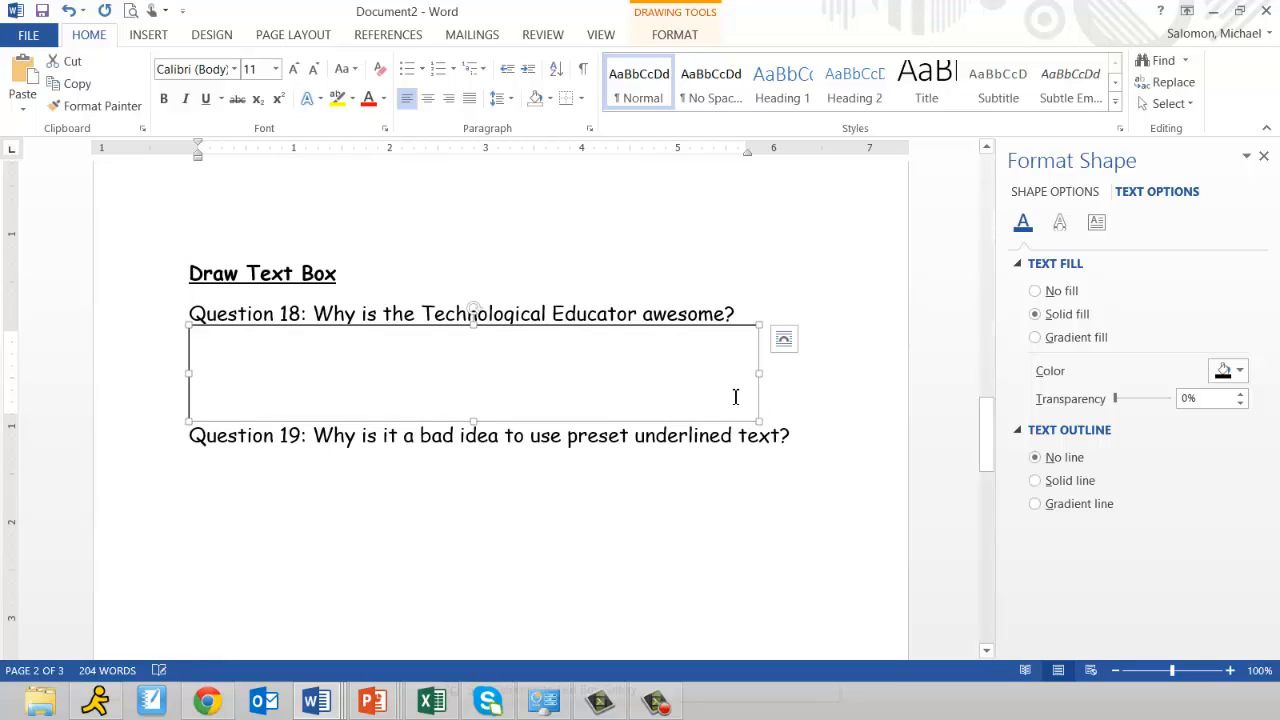
left_click(734, 397)
type("dfsgkljklsfg")
key("Return")
key("Return")
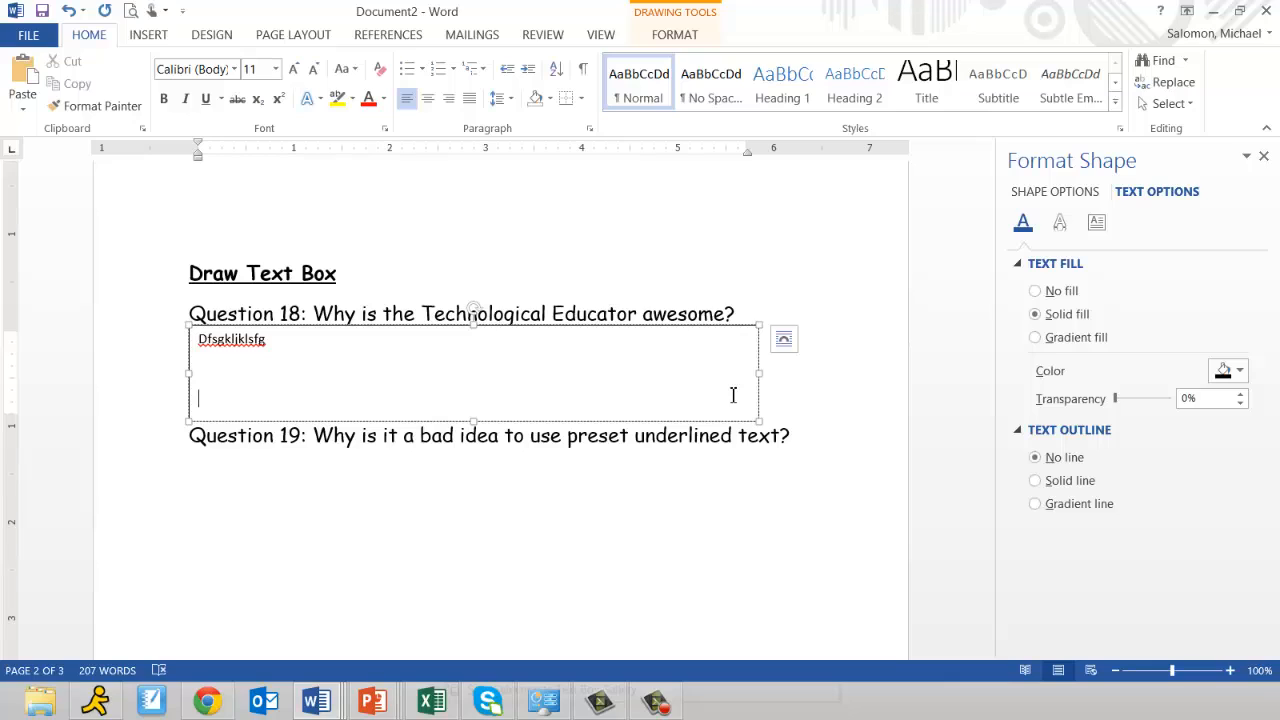
Step: Clear all filler text and blank lines from the text box under Question 18
left_click(327, 360)
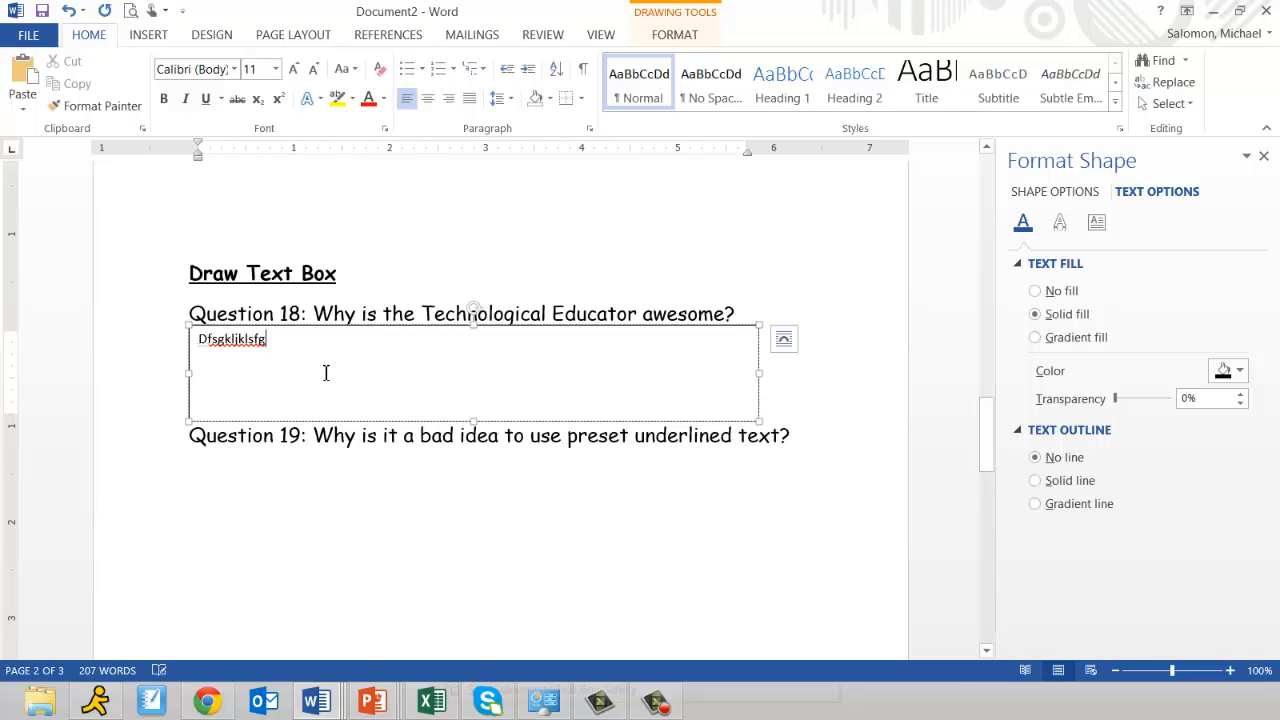
left_click(325, 373)
left_click_drag(324, 394, 184, 347)
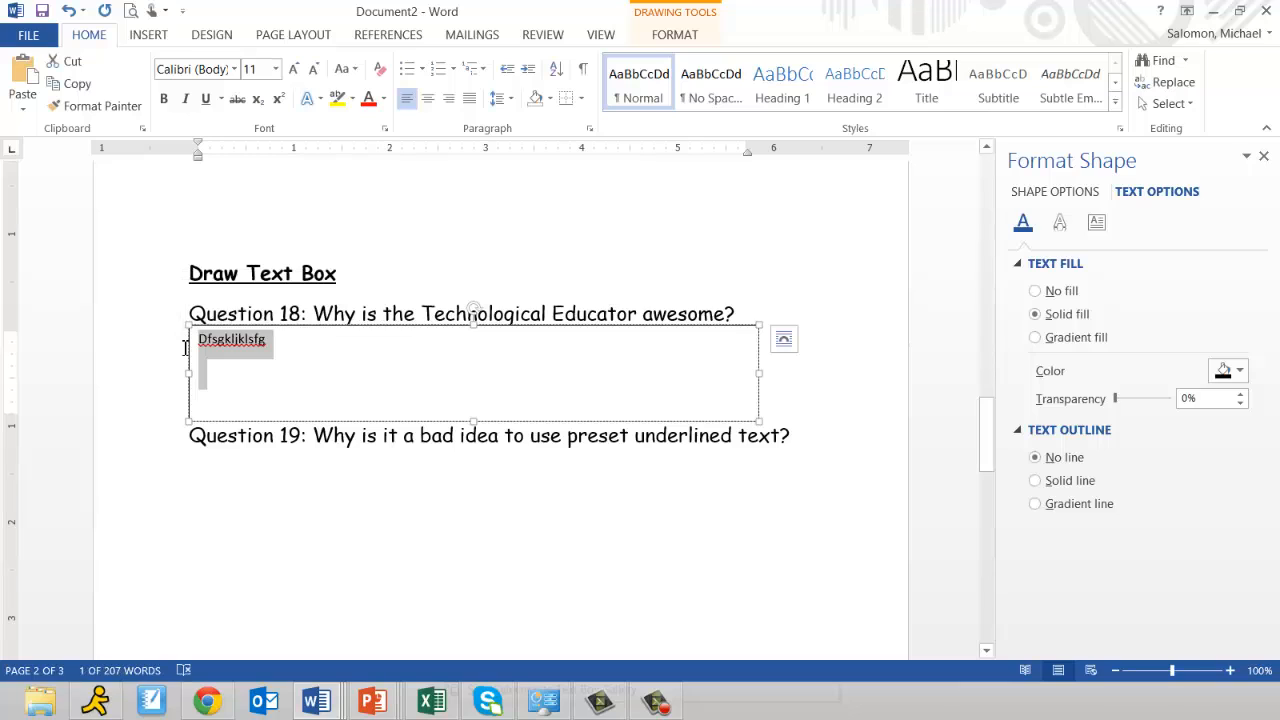
key("Delete")
key("Delete")
key("Delete")
key("Delete")
key("Delete")
key("Delete")
key("Delete")
key("Delete")
key("Delete")
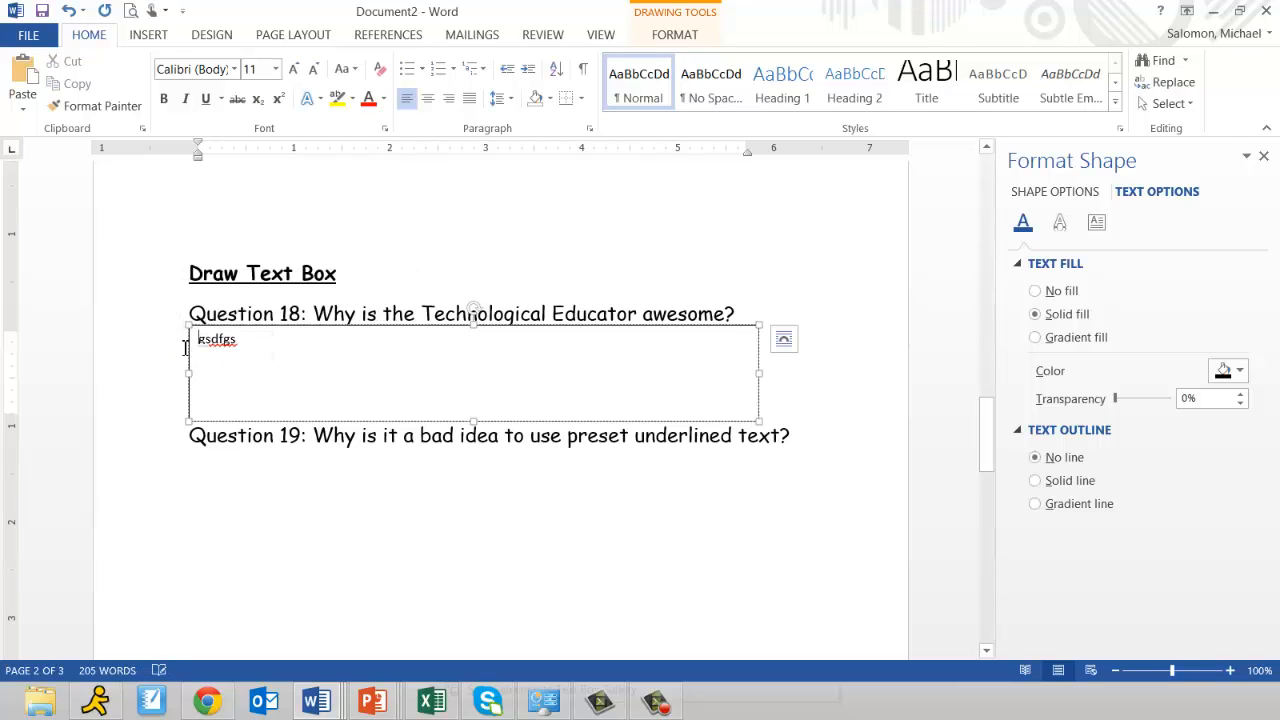
key("Delete")
key("Delete")
key("Delete")
key("Delete")
key("Delete")
key("Delete")
Step: Remove the border of the text box under Question 18 by setting its shape line to No line
right_click(760, 398)
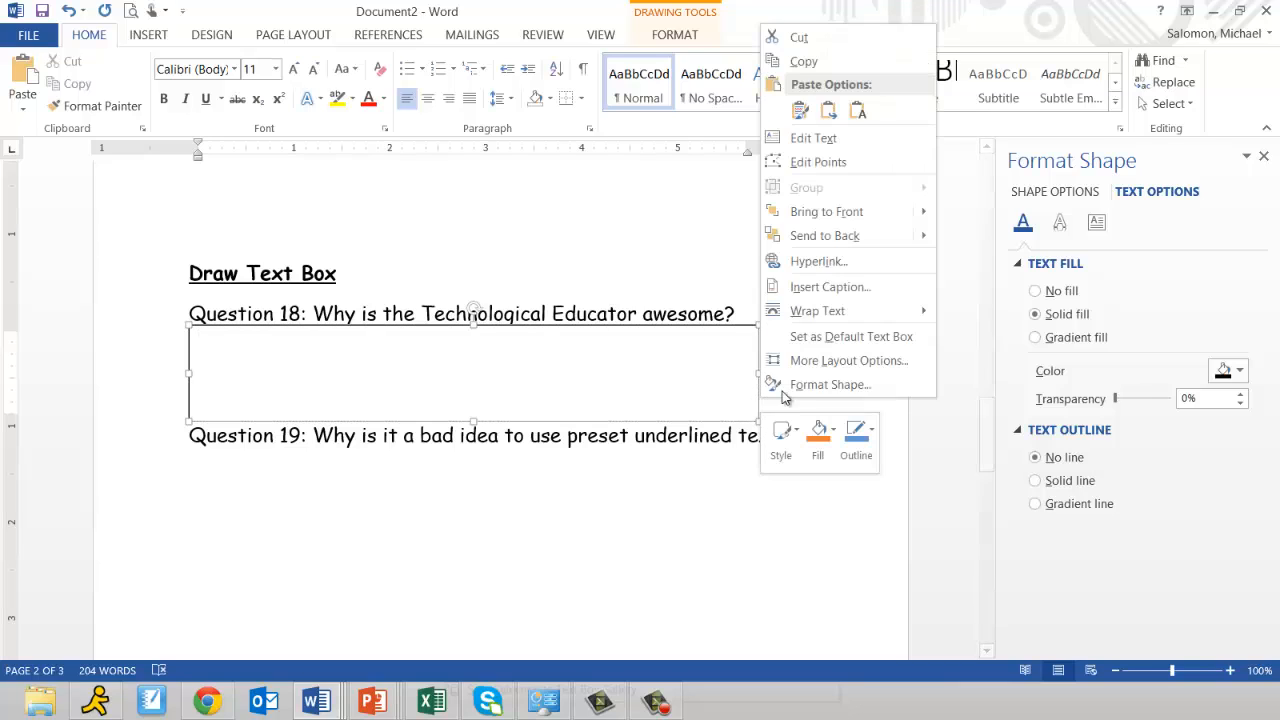
left_click(815, 383)
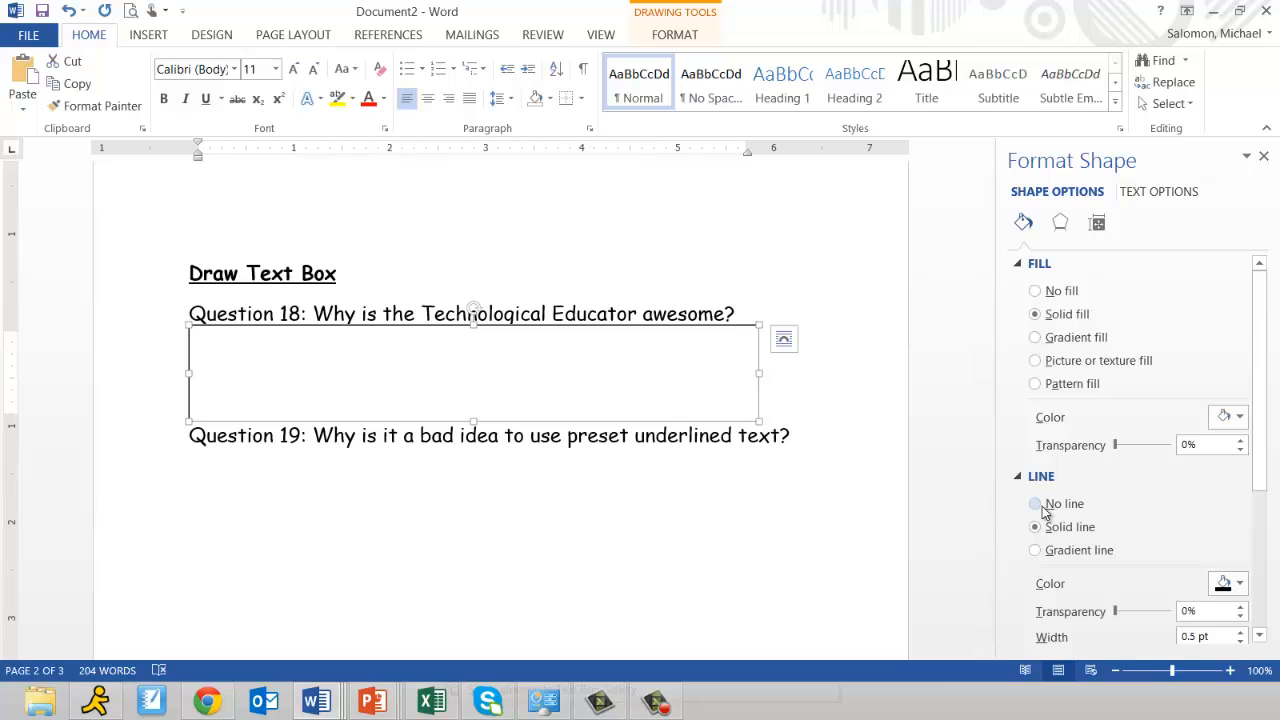
left_click(680, 523)
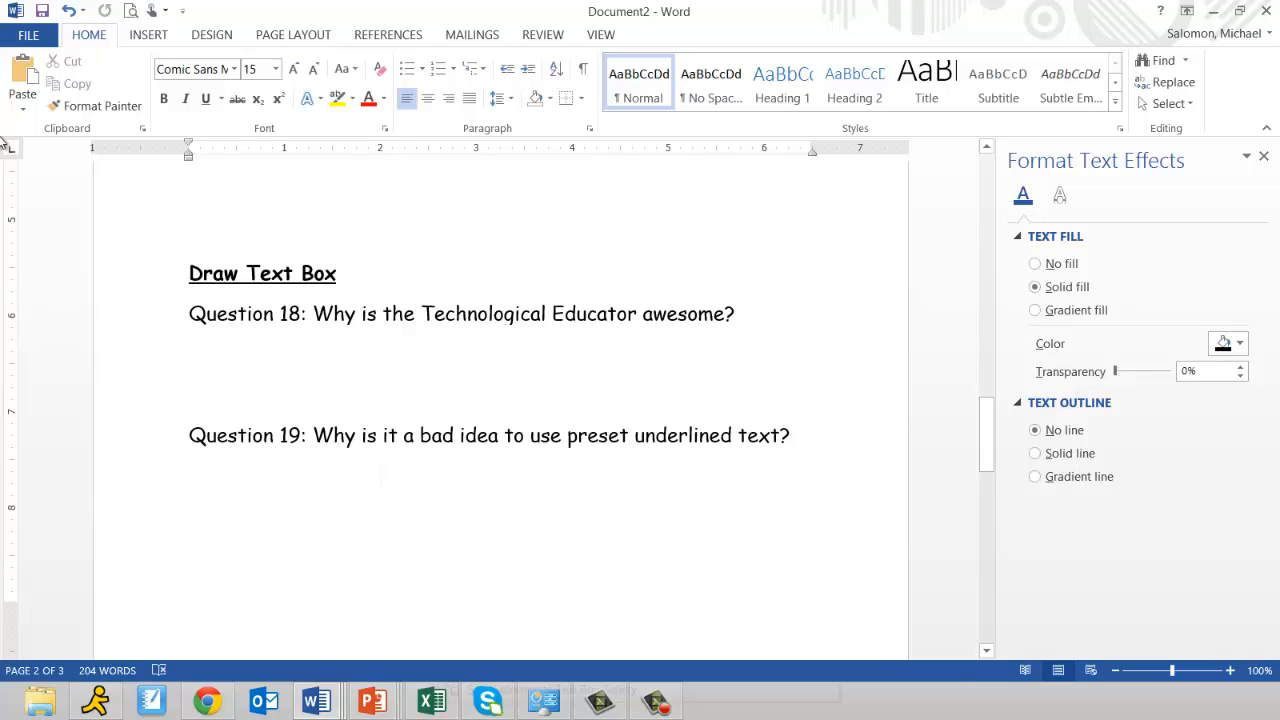
Step: Enter the filler text "Sdfjkahfjkads" followed by two line breaks in the borderless text box under Question 18
left_click(467, 362)
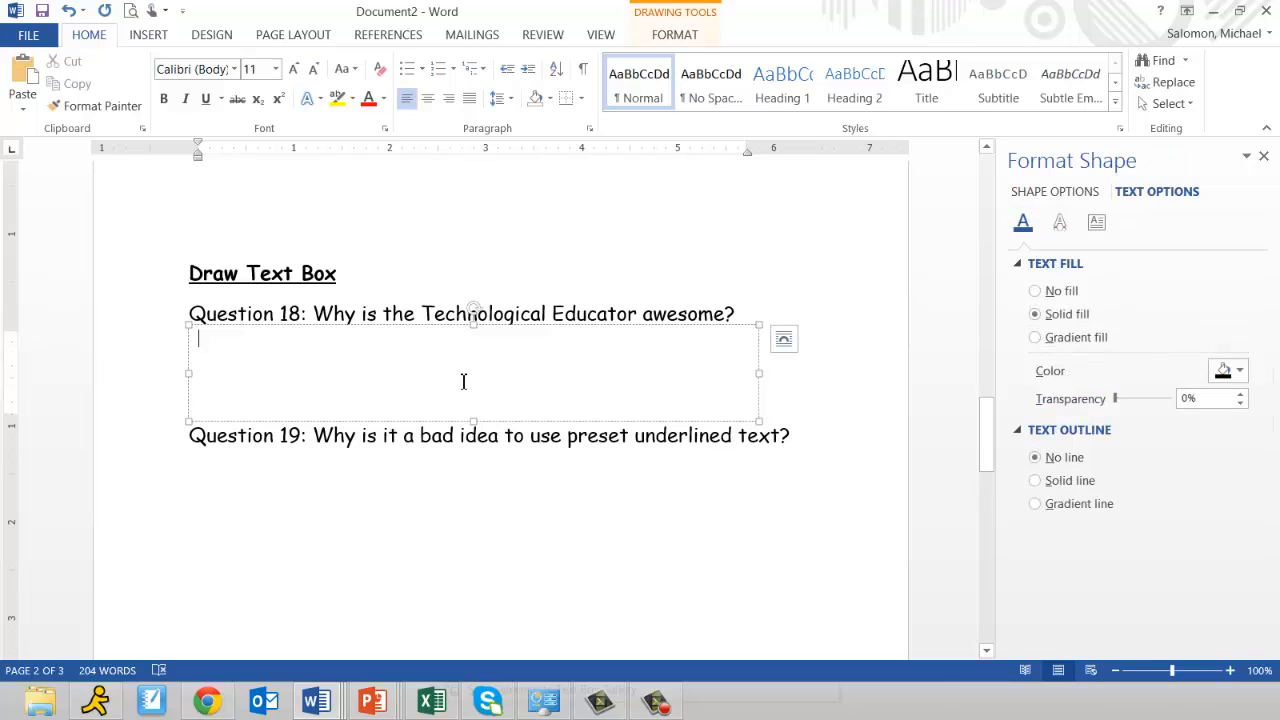
type("sdfjkahfjkads")
key("Return")
key("Return")
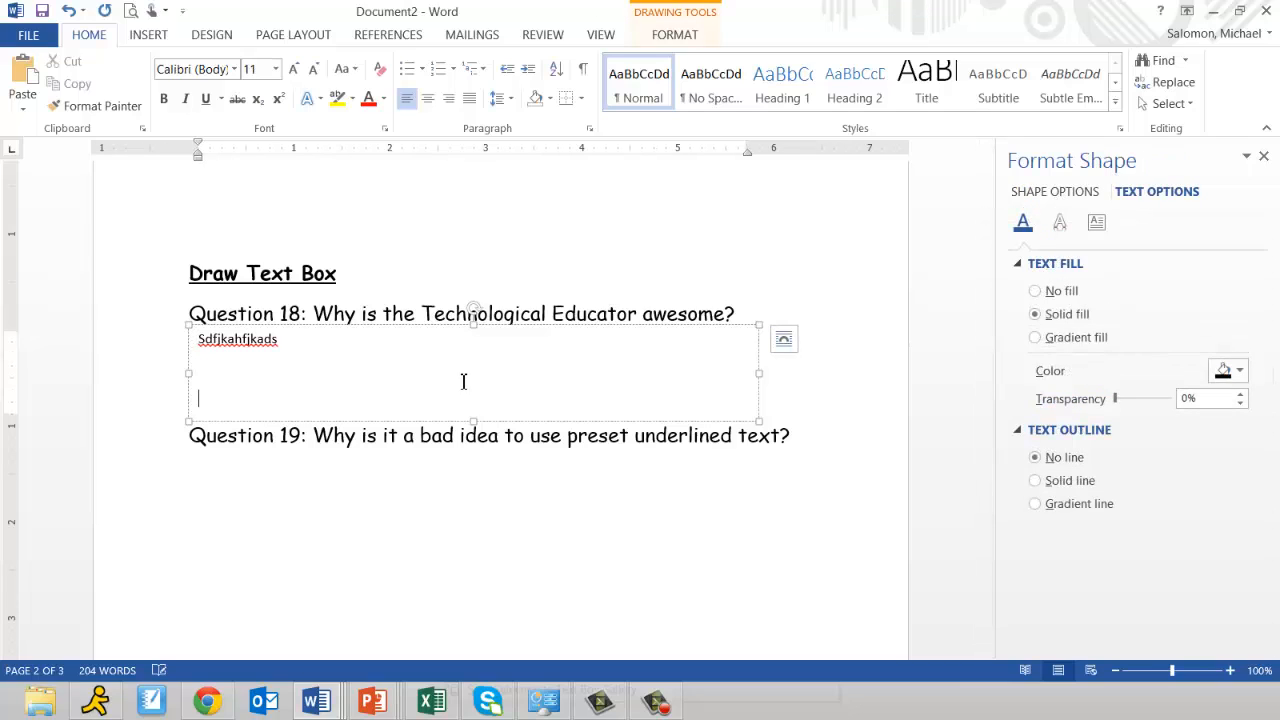
Step: Add the filler text "adsfasf" and "af" on separate lines in the borderless text box under Question 18
type("adsfasf")
key("Return")
type("af")
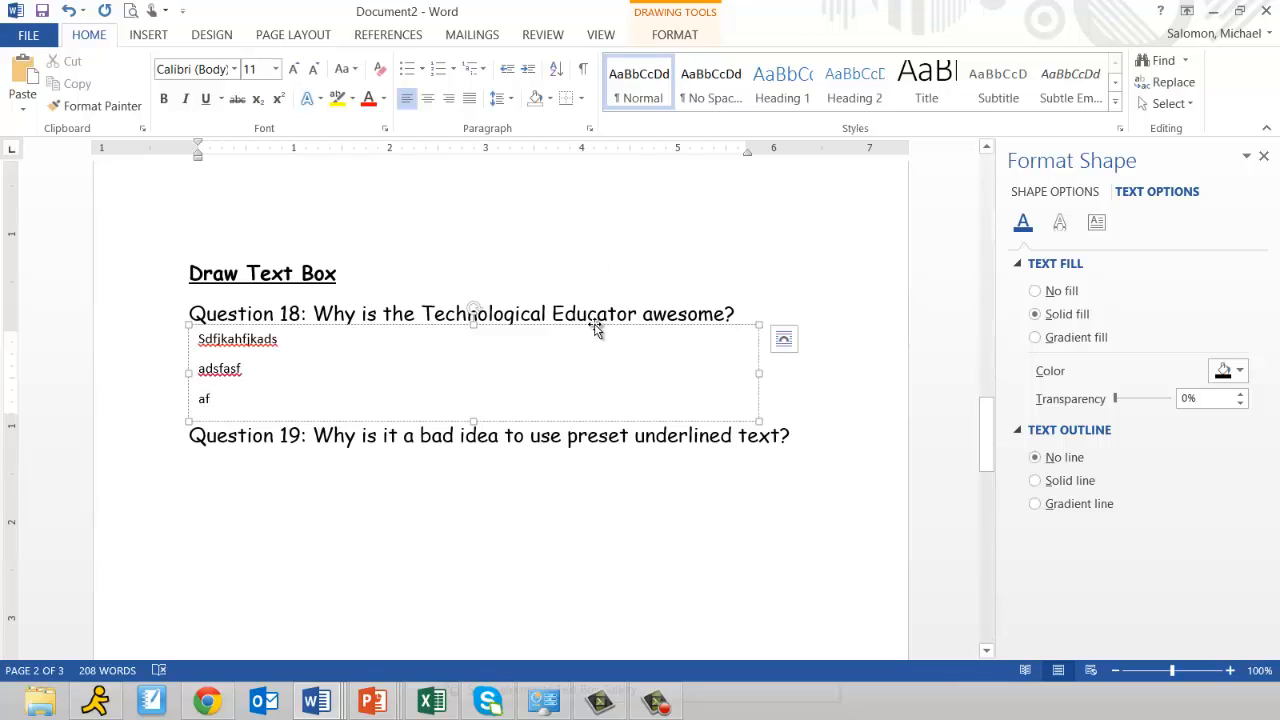
mouse_move(594, 327)
left_mouse_down()
mouse_move(640, 289)
mouse_move(599, 247)
mouse_move(571, 346)
mouse_move(626, 334)
mouse_move(624, 322)
left_mouse_up()
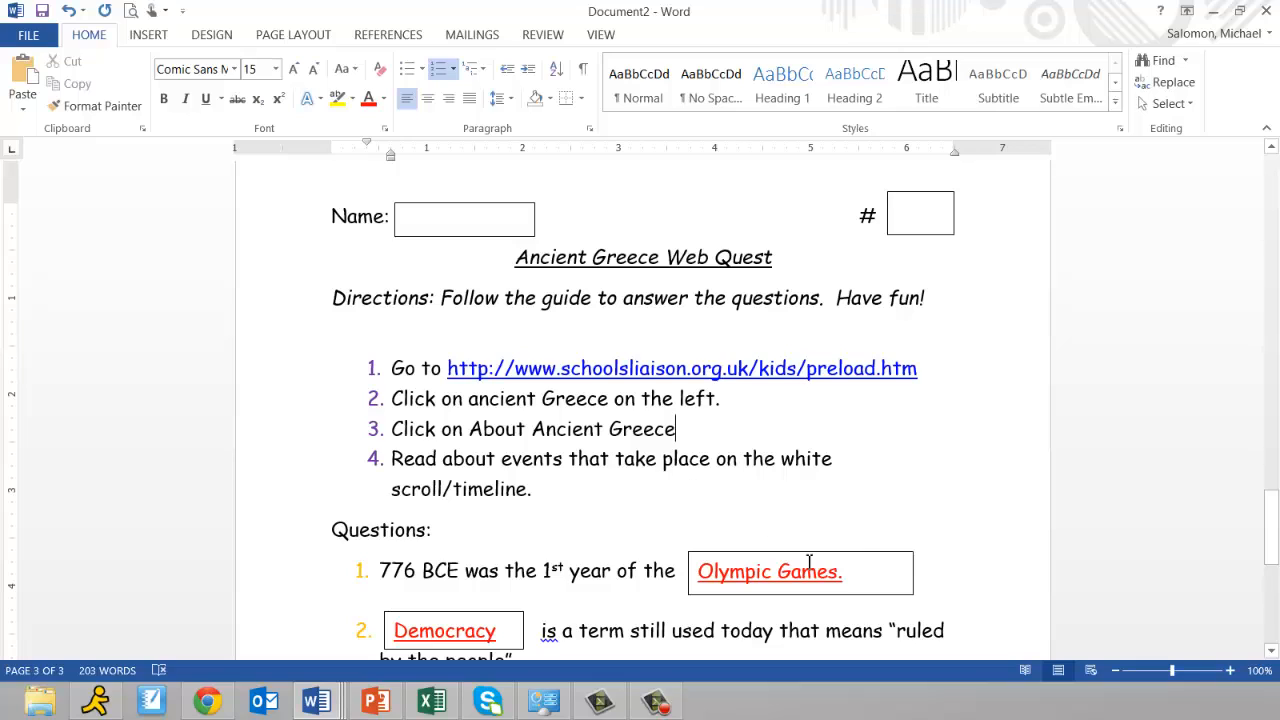
Step: Inspect the answer boxes for questions 1 and 2 and the Name and # boxes on the Ancient Greece Web Quest
left_click(862, 561)
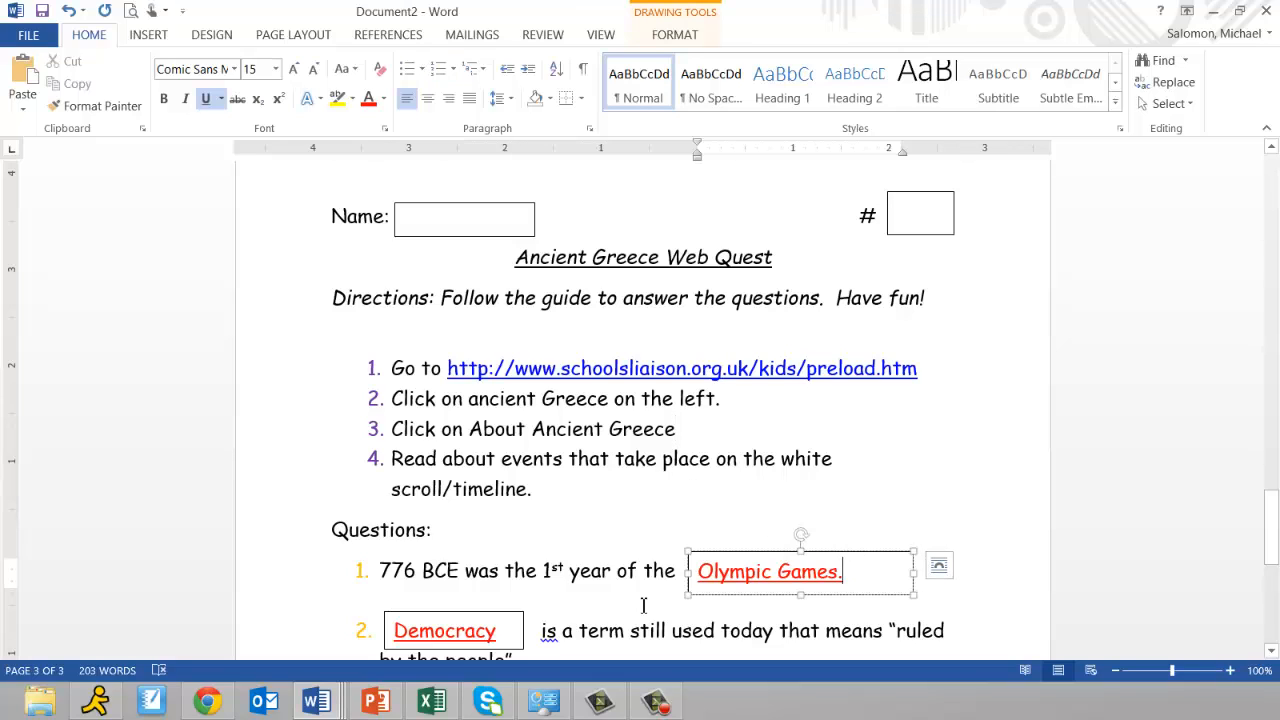
left_click(512, 635)
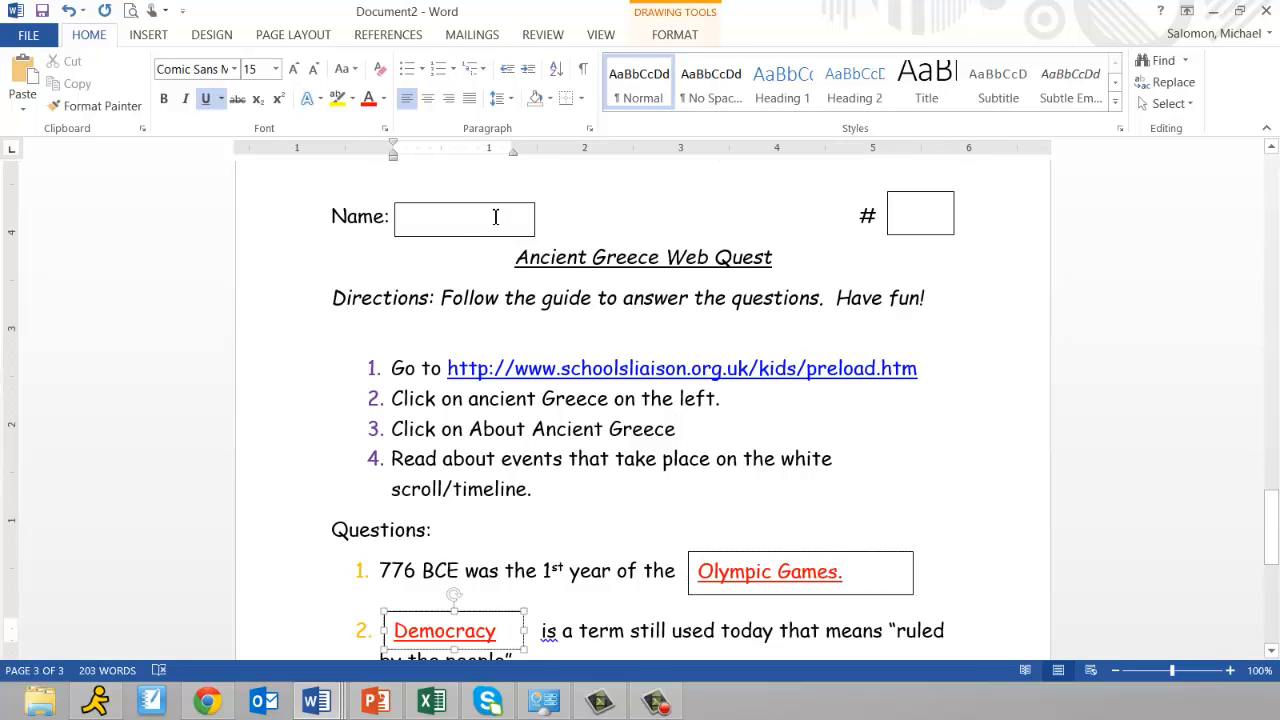
left_click(494, 216)
left_click(910, 211)
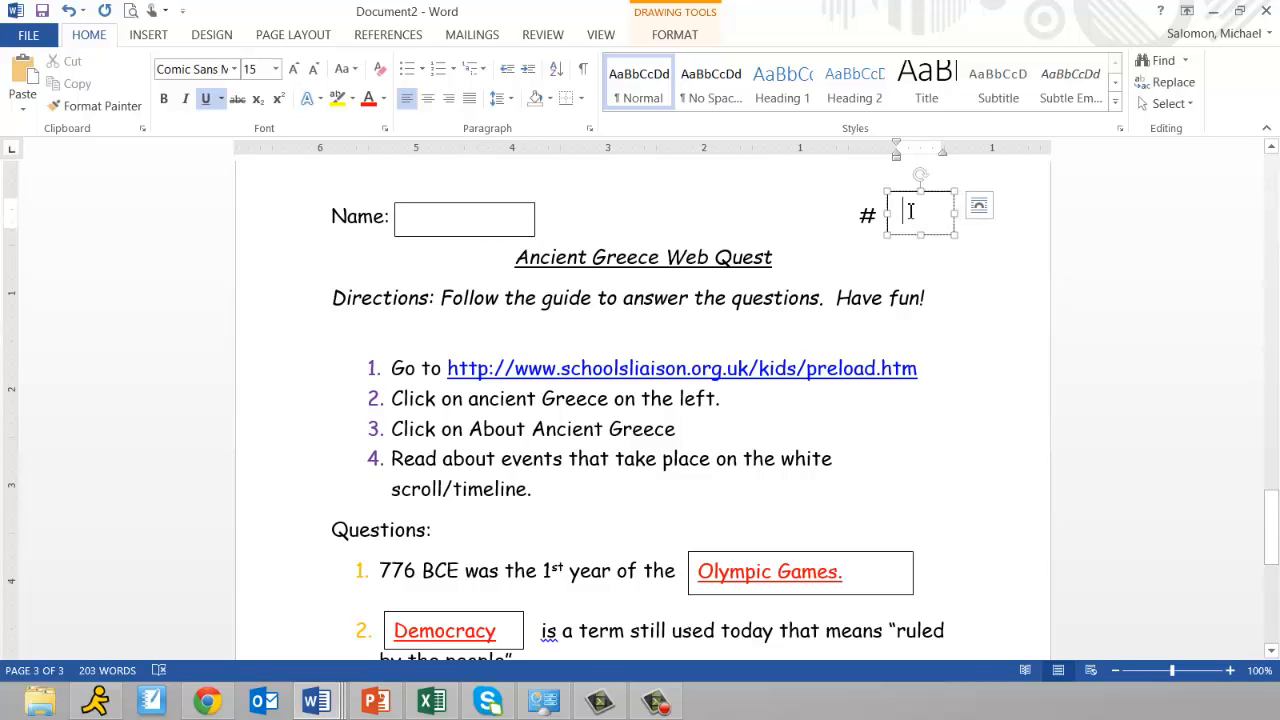
left_click(795, 430)
Step: Fill in the Name box with "Technological Educator" and widen the box so the whole text fits
left_click(484, 230)
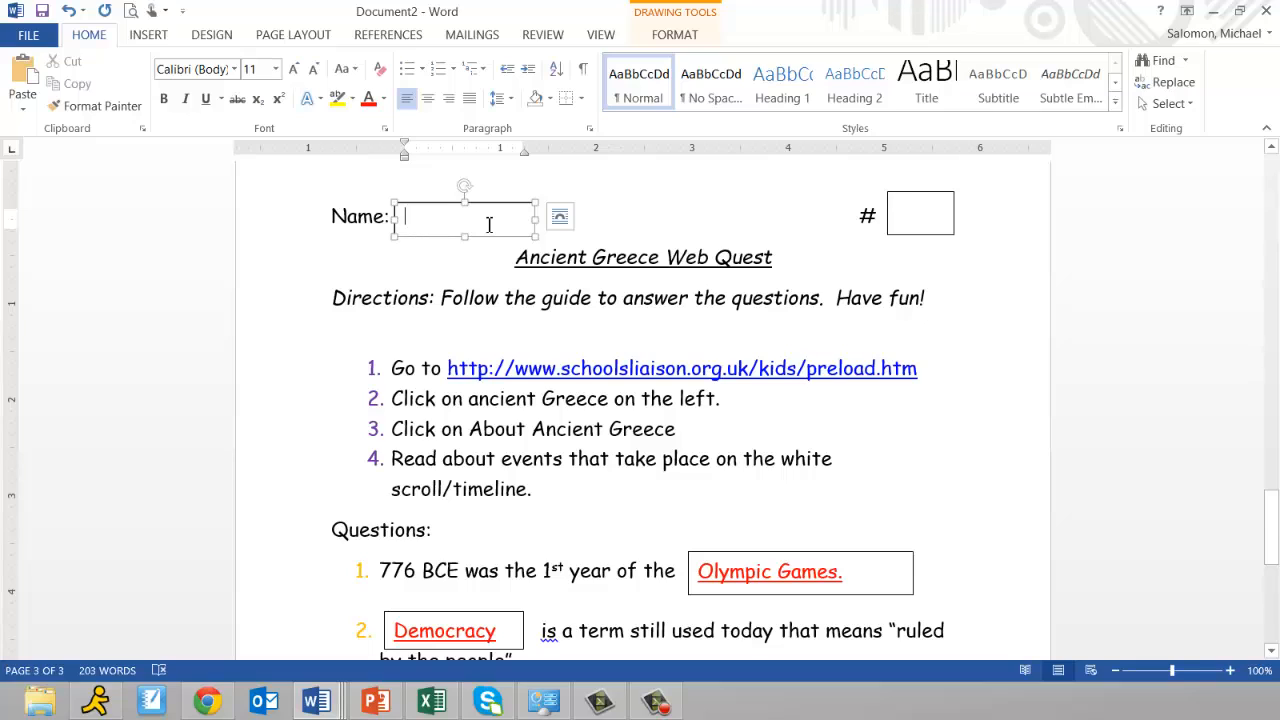
type("Te")
type("ech")
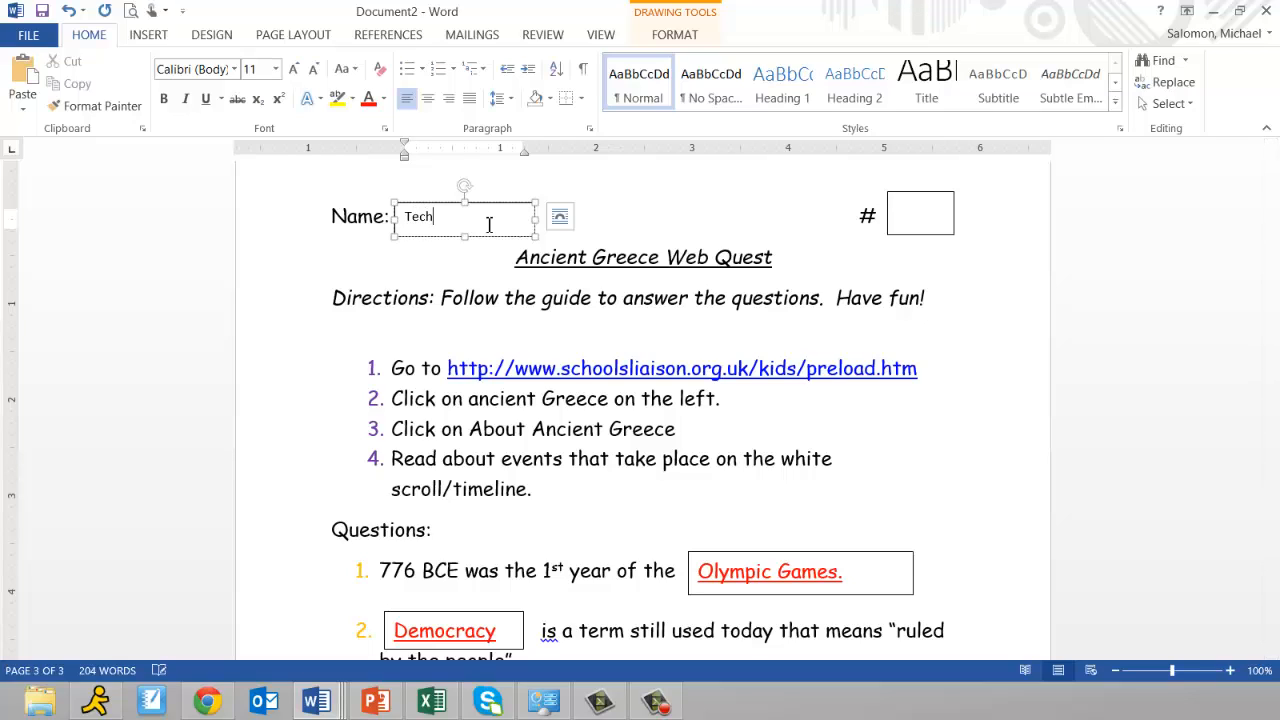
type("nological Educator")
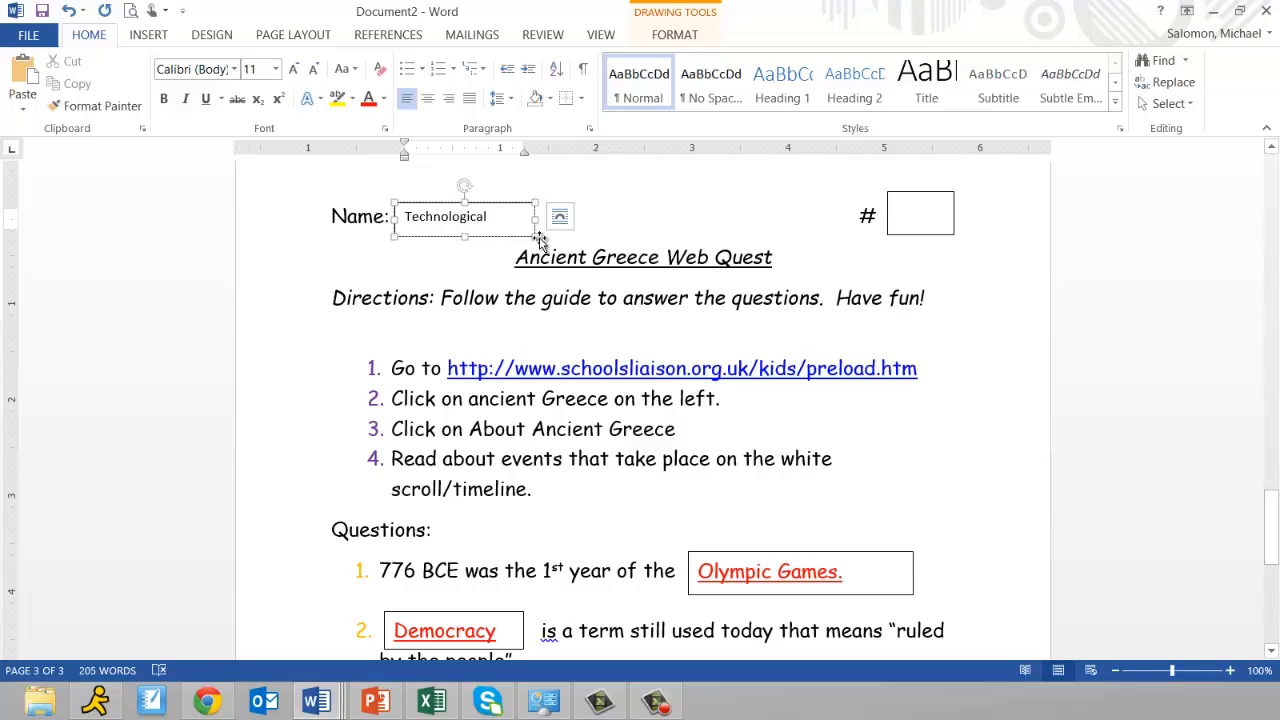
left_click_drag(533, 217, 594, 228)
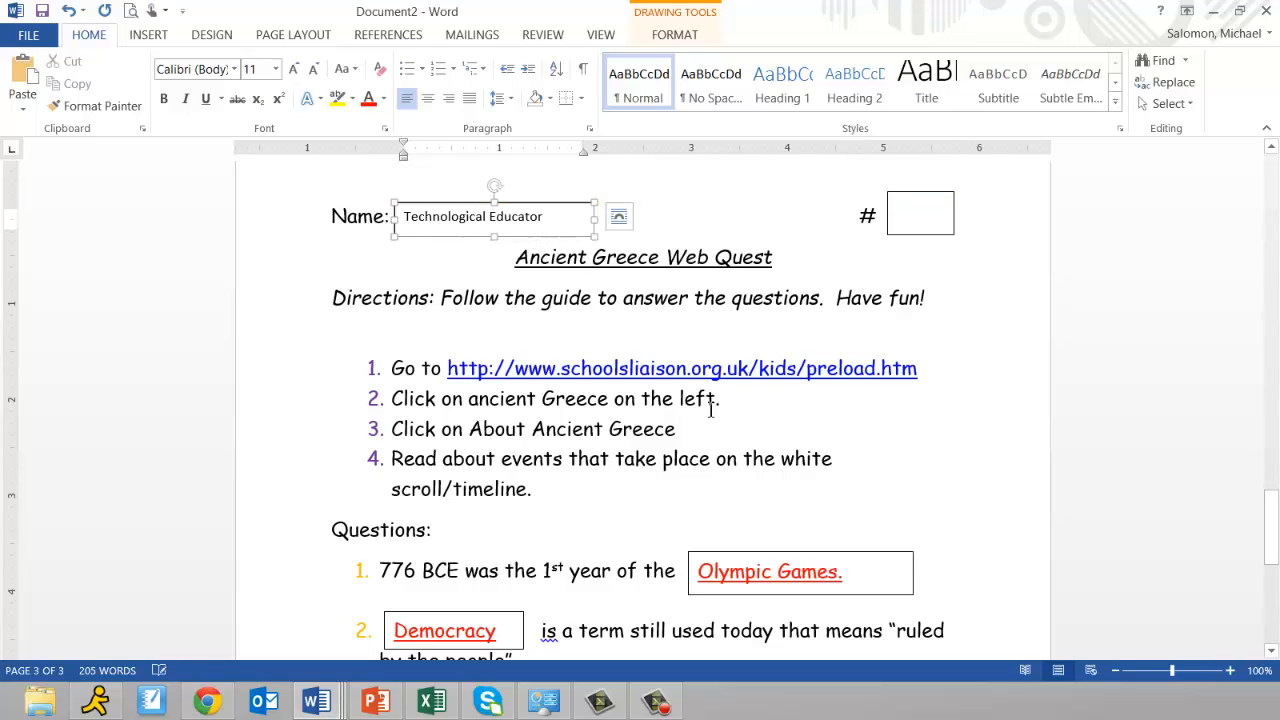
left_click(605, 429)
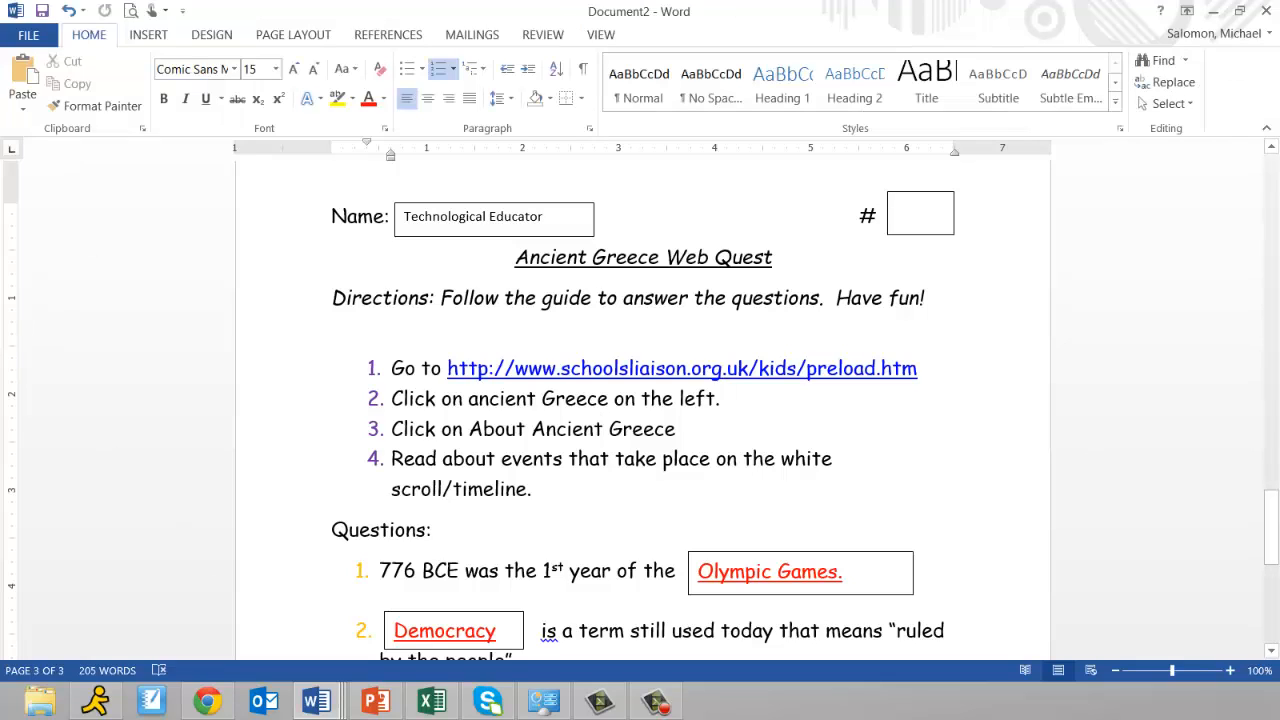
left_click(558, 224)
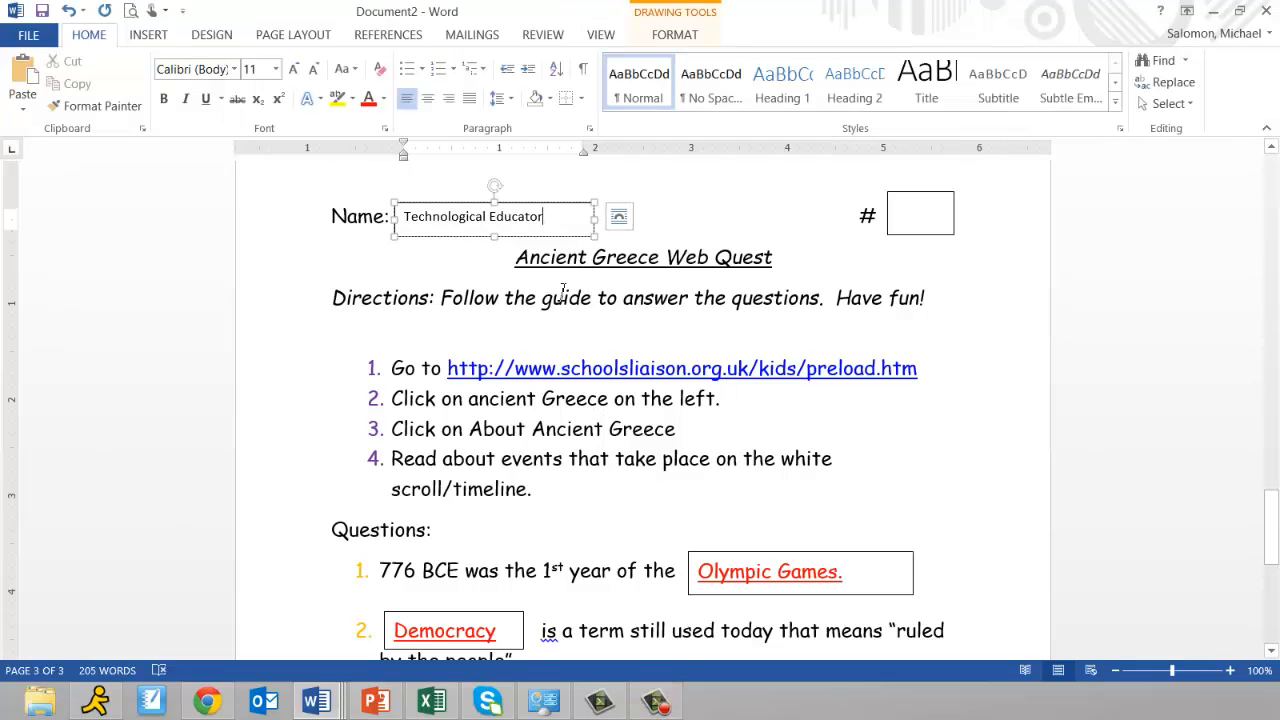
Step: Replace the answer in the question 1 text box with "Olympic Games"
triple_click(845, 573)
type("O")
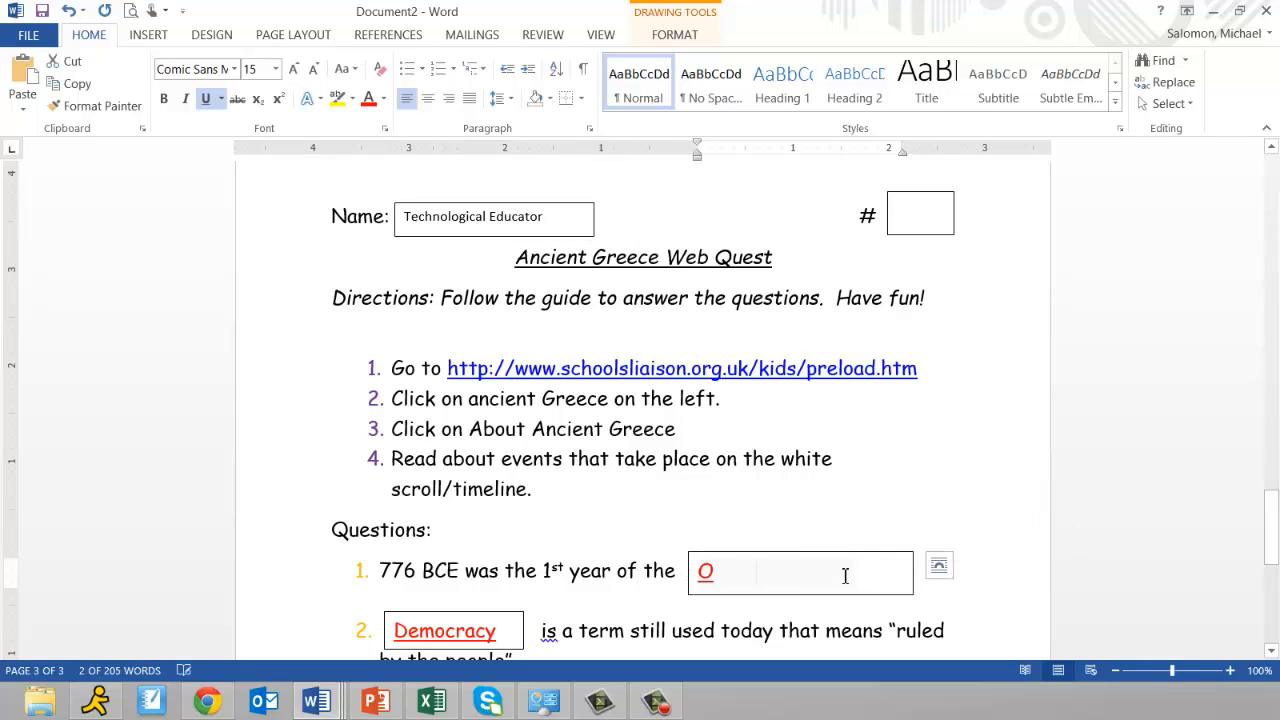
type("lympic")
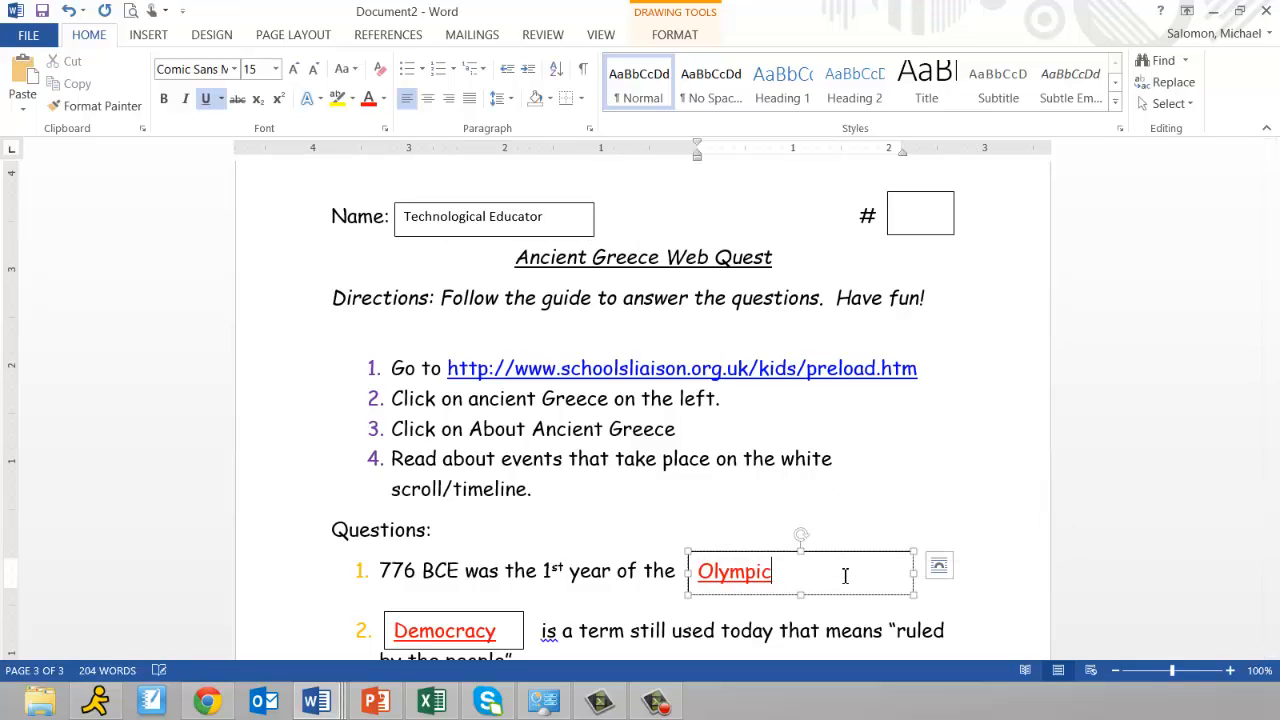
type(" Games")
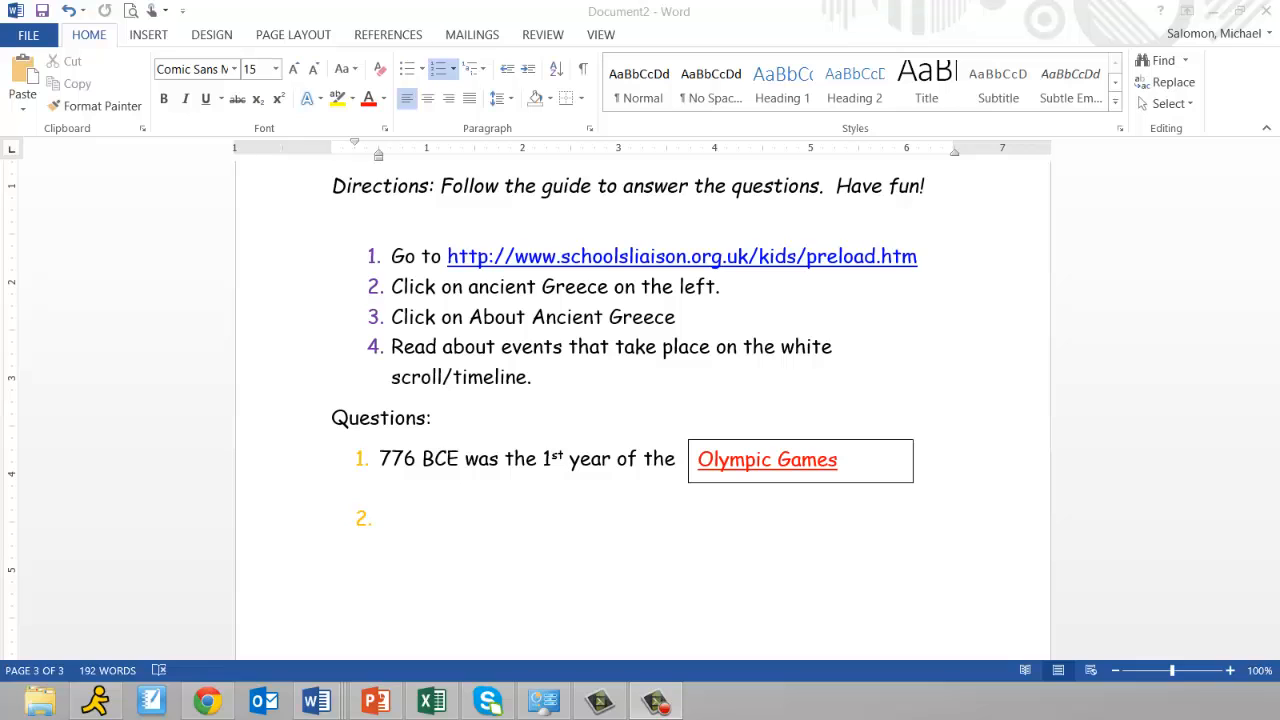
Step: Draw a text box about 1.88" wide and 0.5" high beside the empty question number 2
left_click(748, 306)
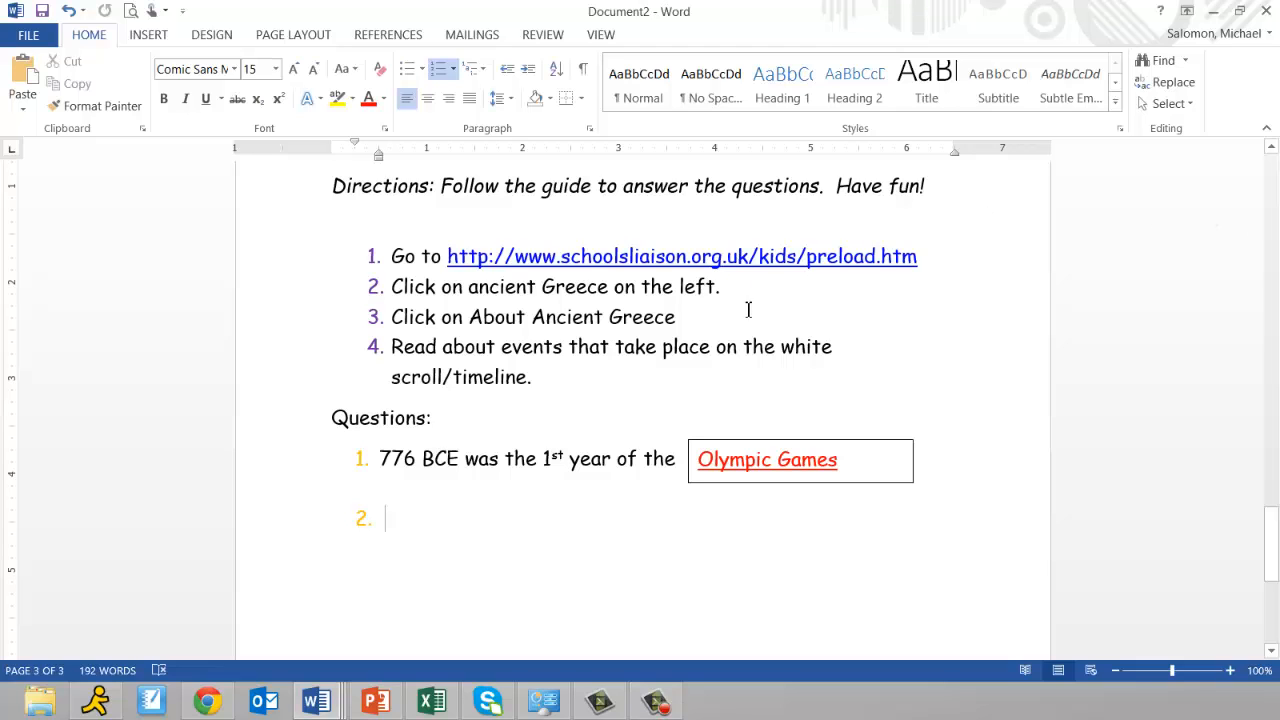
scroll(857, 423, "up", 3)
scroll(857, 423, "down", 2)
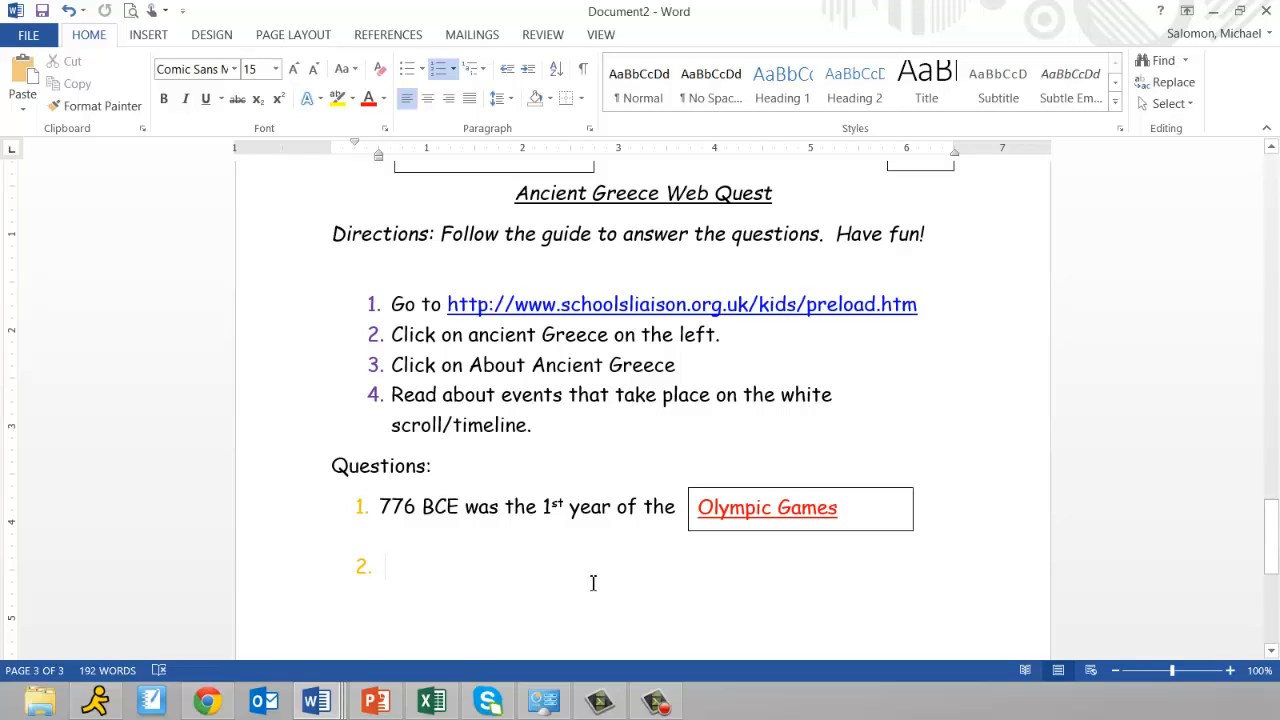
left_click(148, 35)
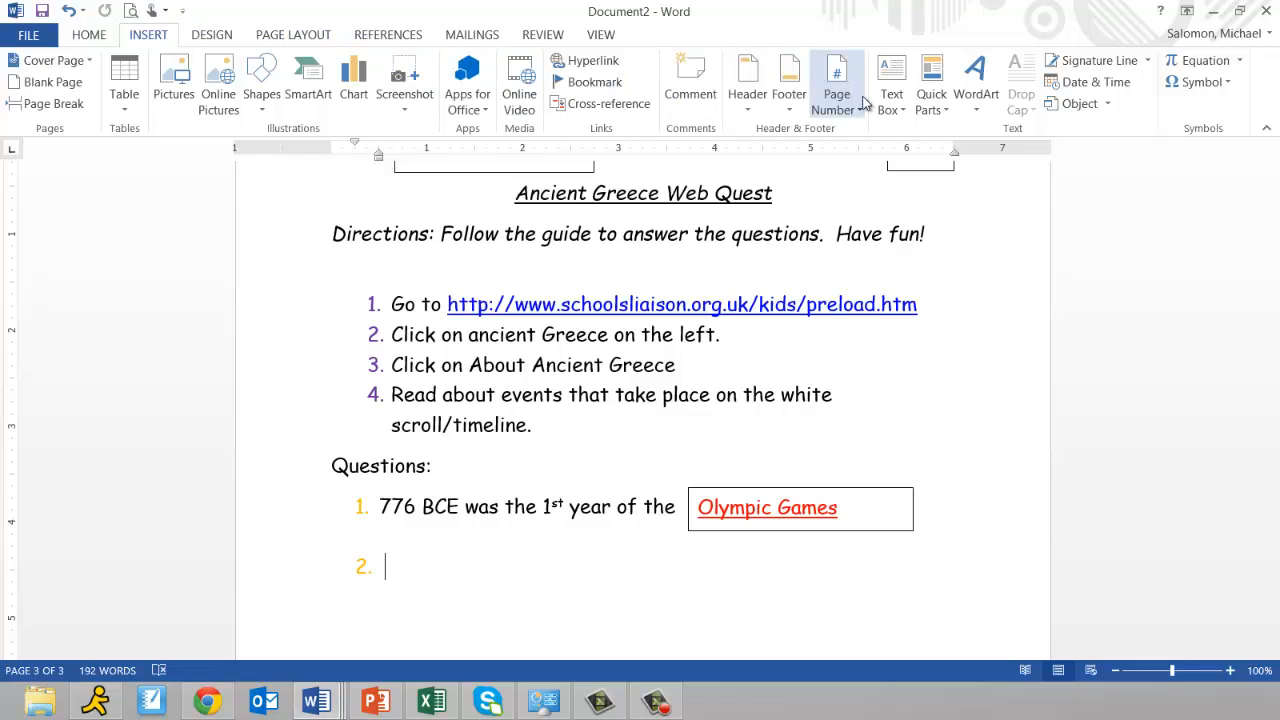
left_click(901, 114)
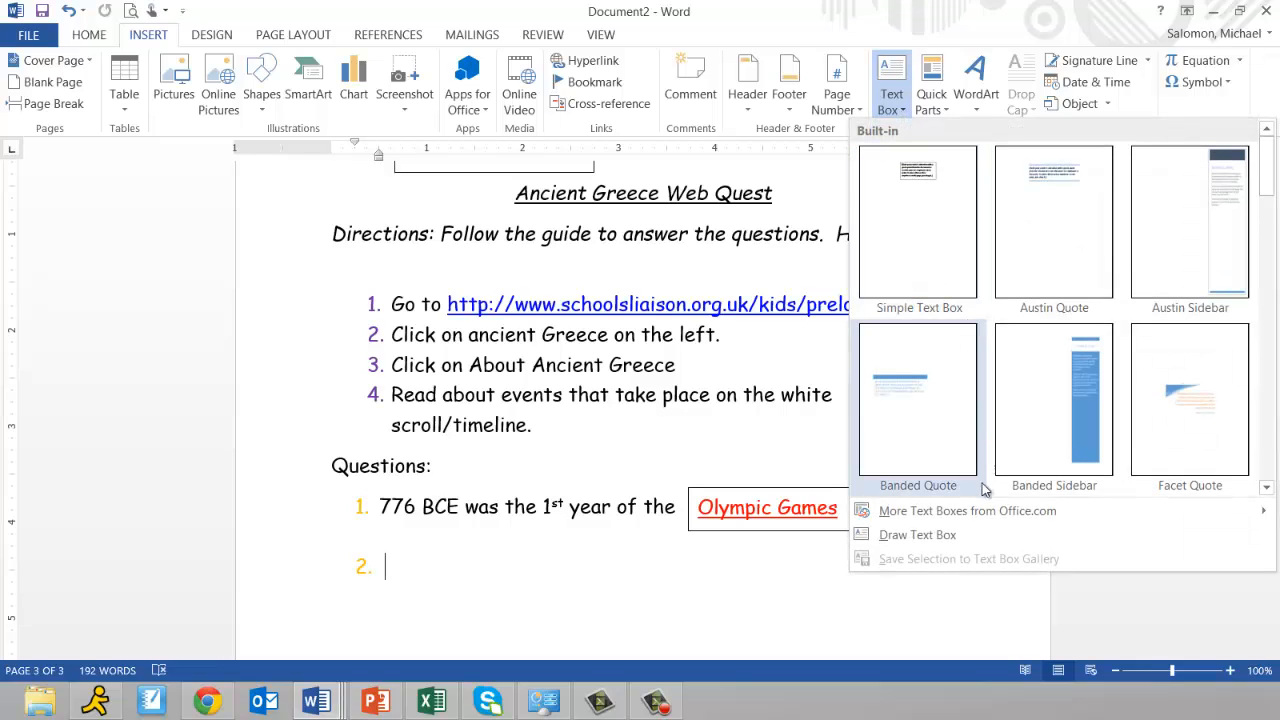
left_click(996, 538)
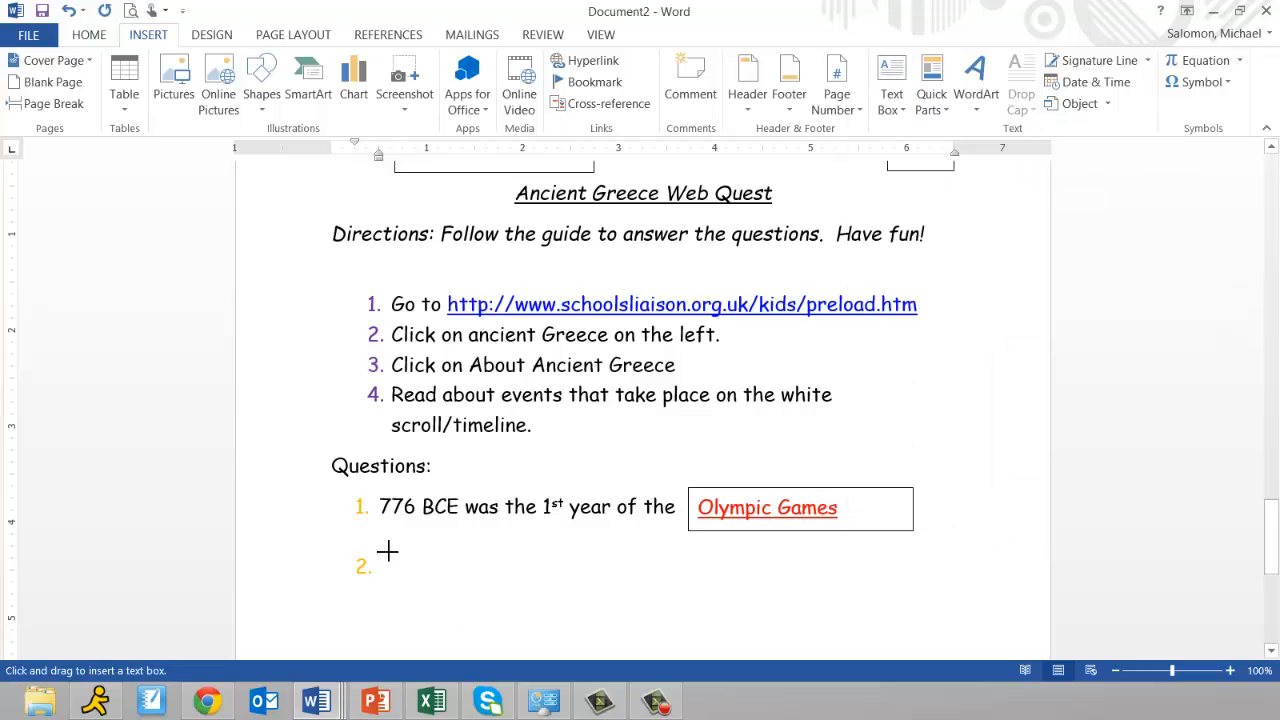
mouse_move(384, 548)
left_mouse_down()
mouse_move(523, 606)
mouse_move(631, 603)
mouse_move(565, 597)
left_mouse_up()
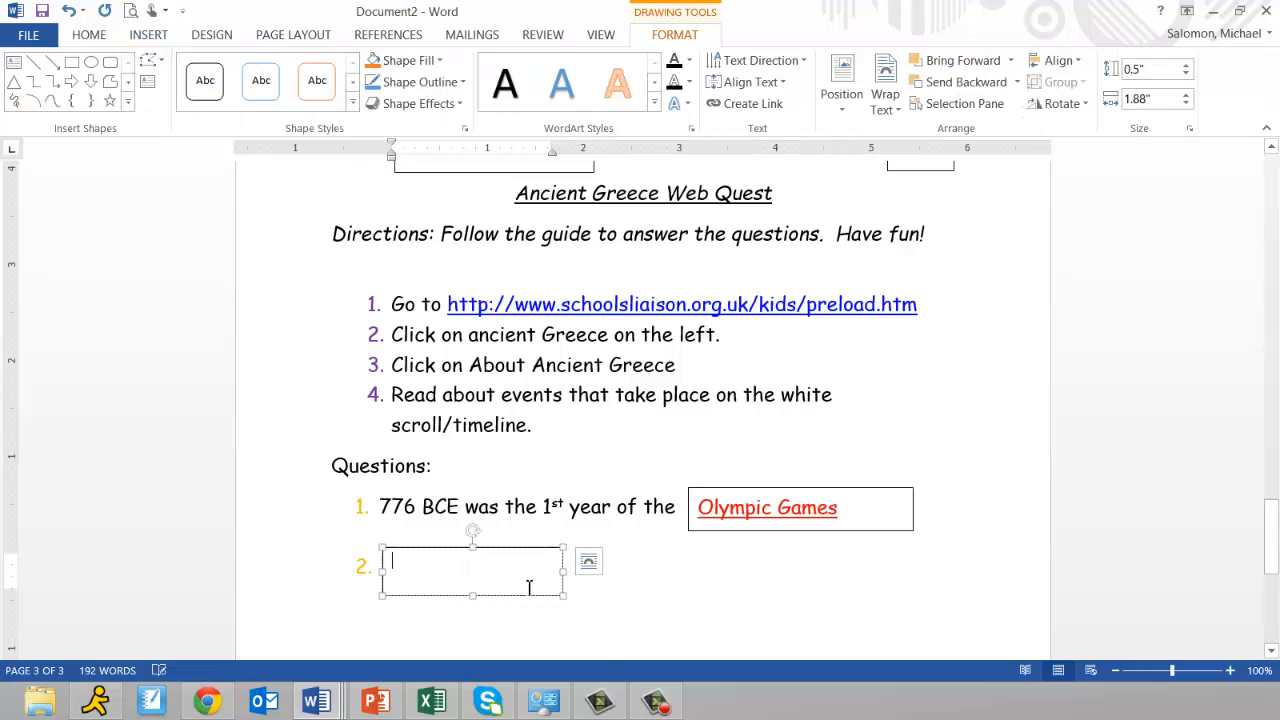
Step: Tab past the question 2 text box and enter: Is a term still used today that means "ruled by the people."
left_click(601, 605)
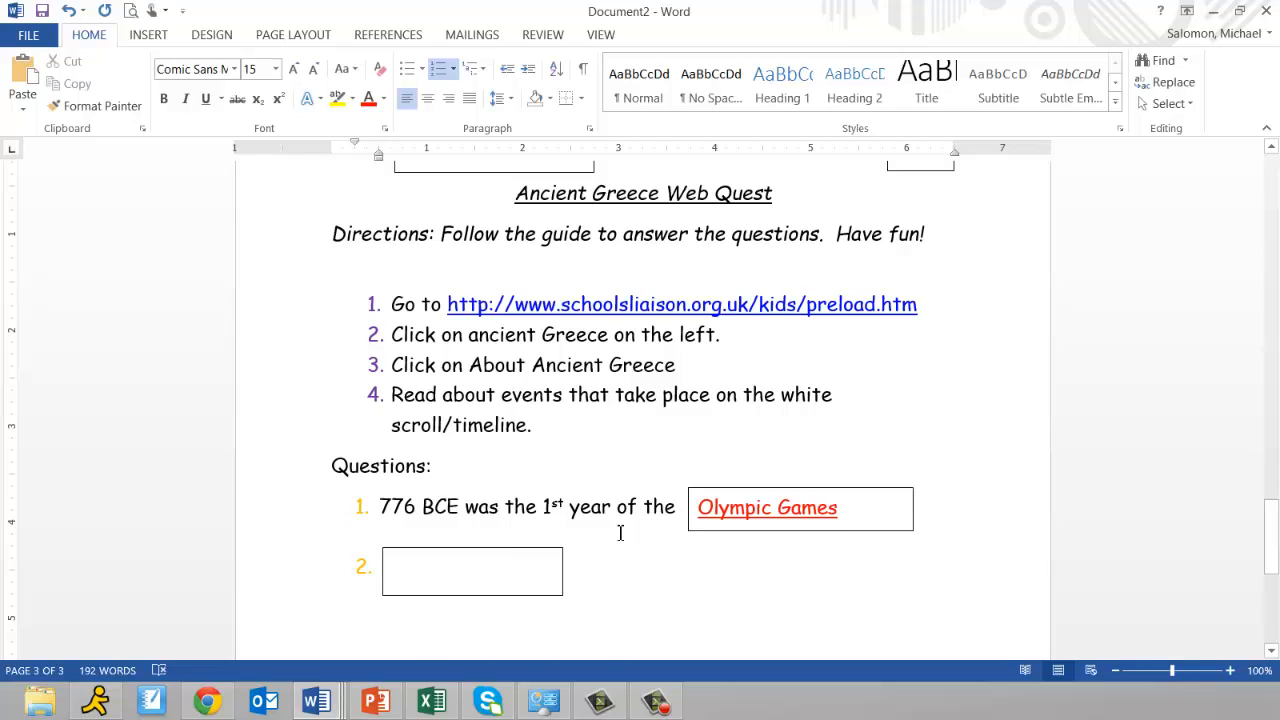
key("Tab")
key("Tab")
key("Tab")
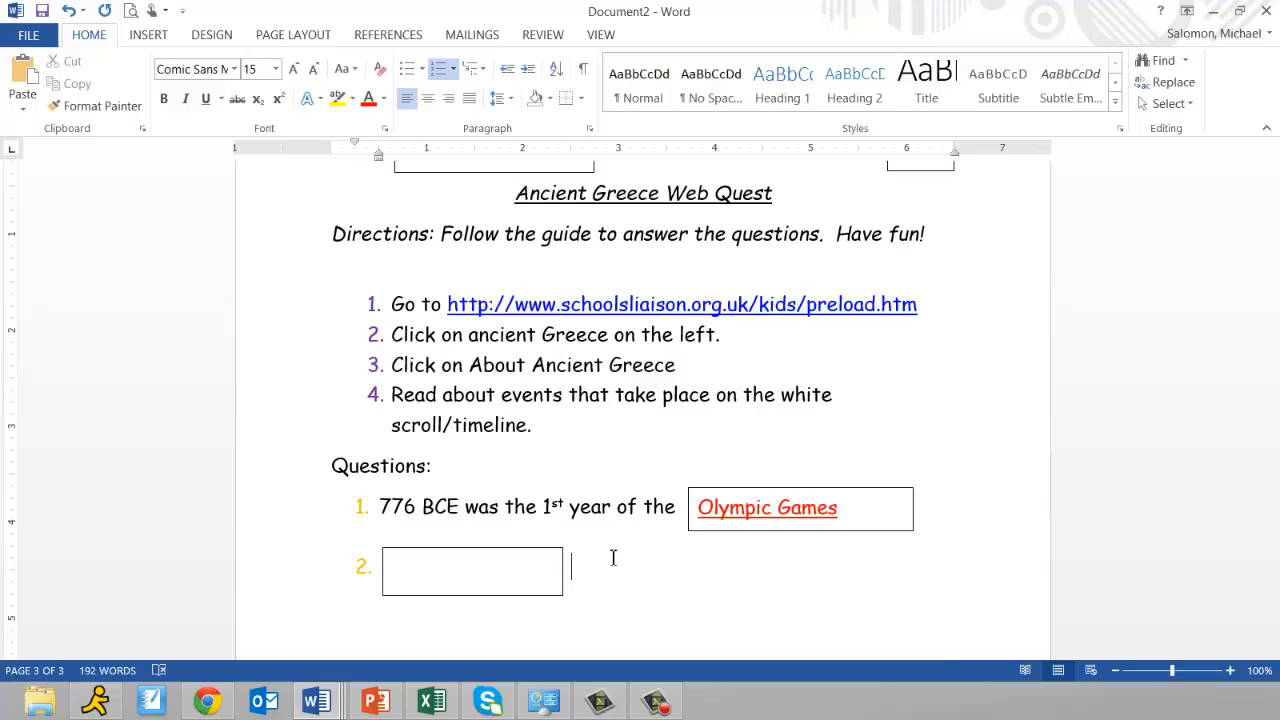
type("Is a term still used today")
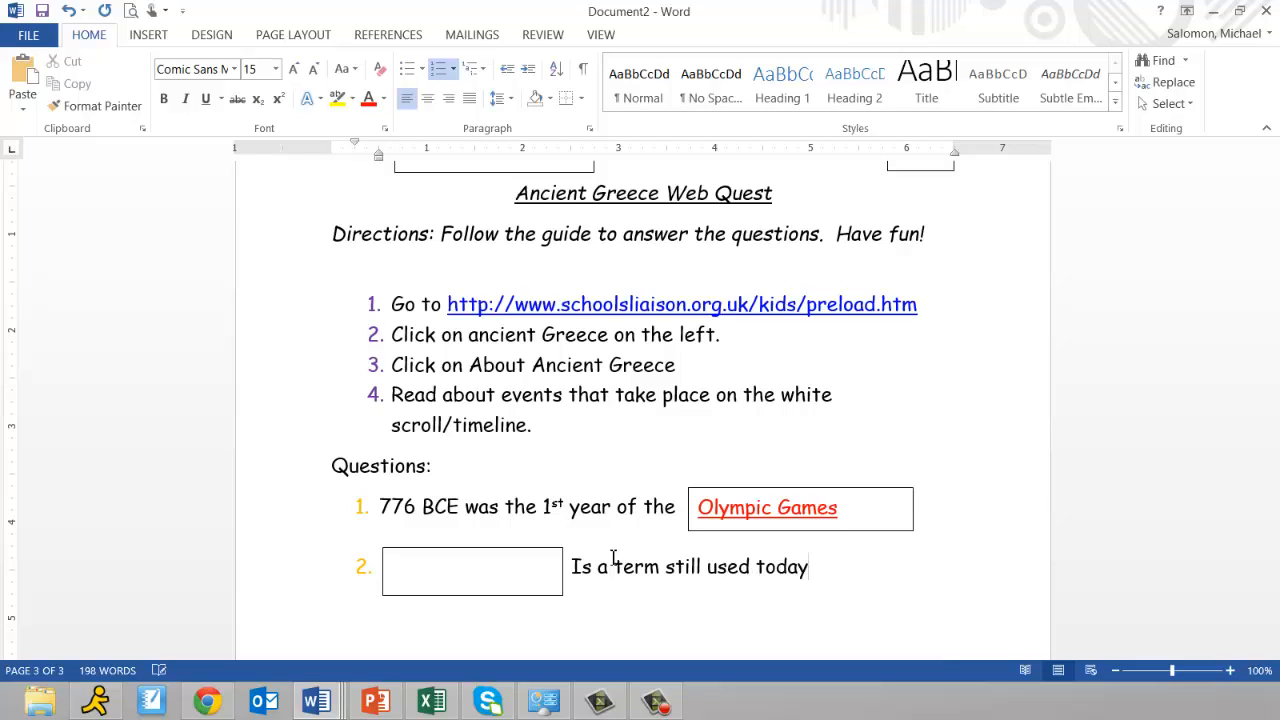
type(" that means ")
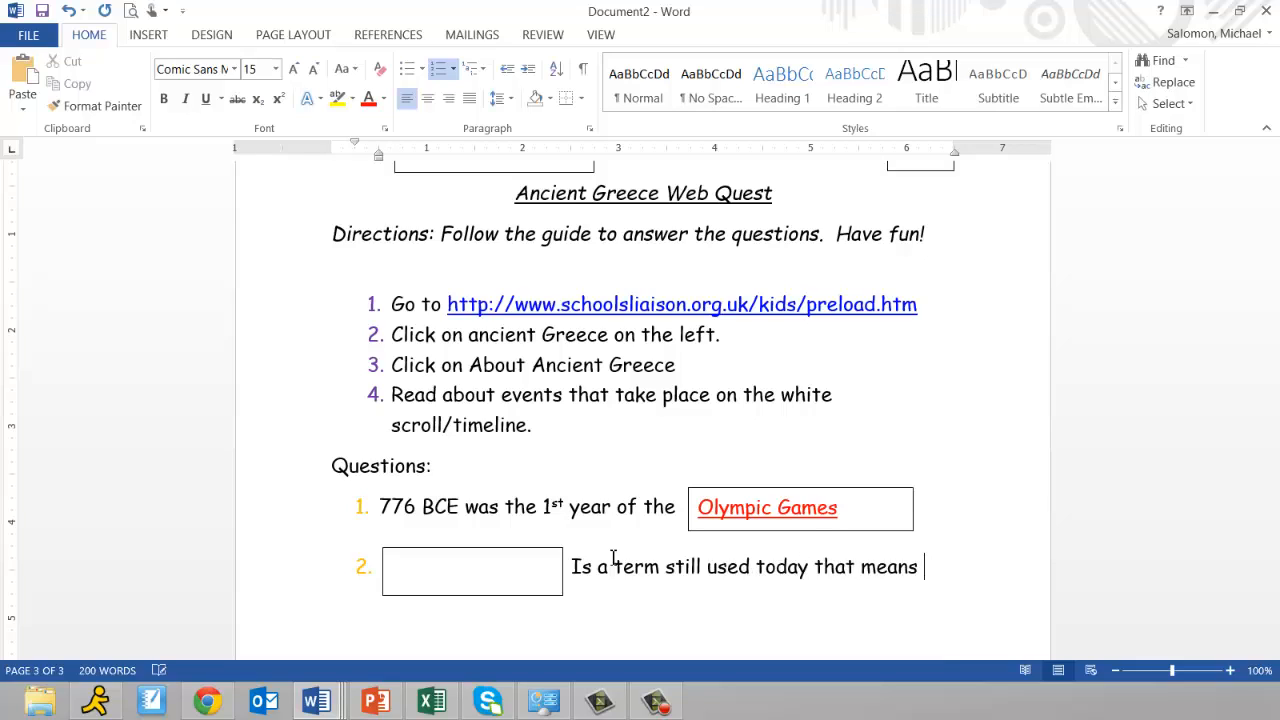
type("ruled by the peop")
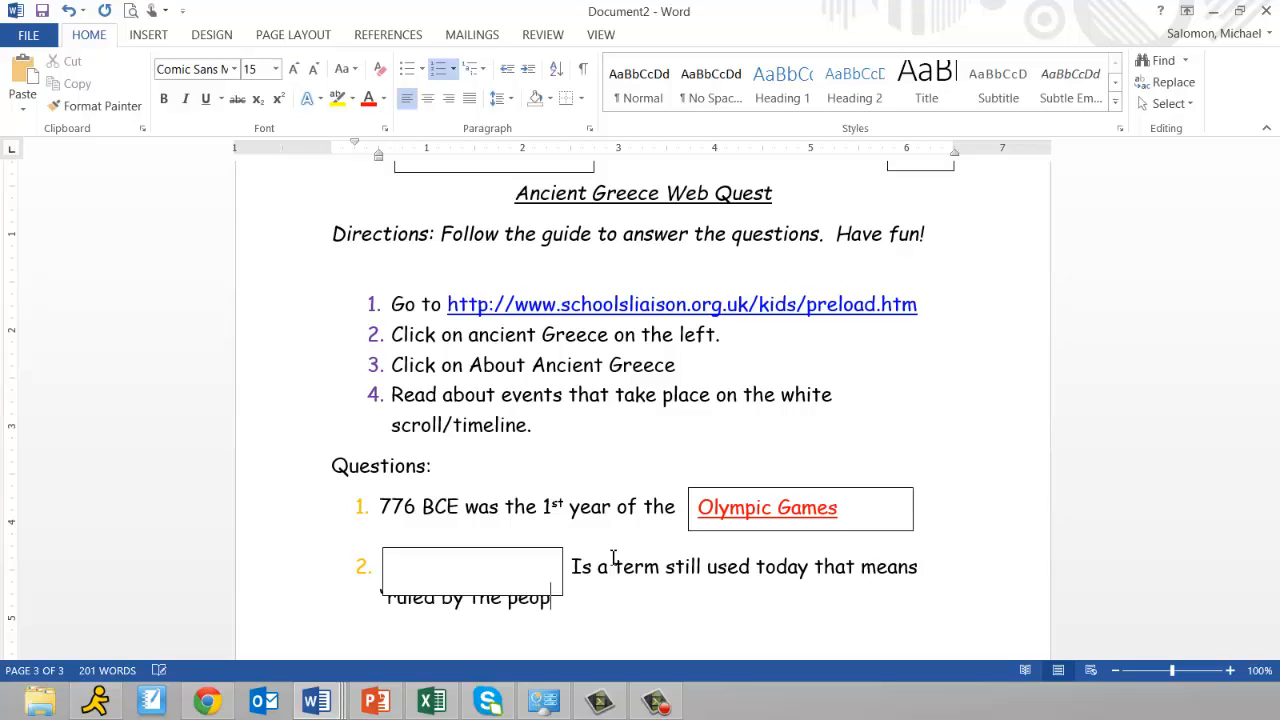
type("le")
type(".\"")
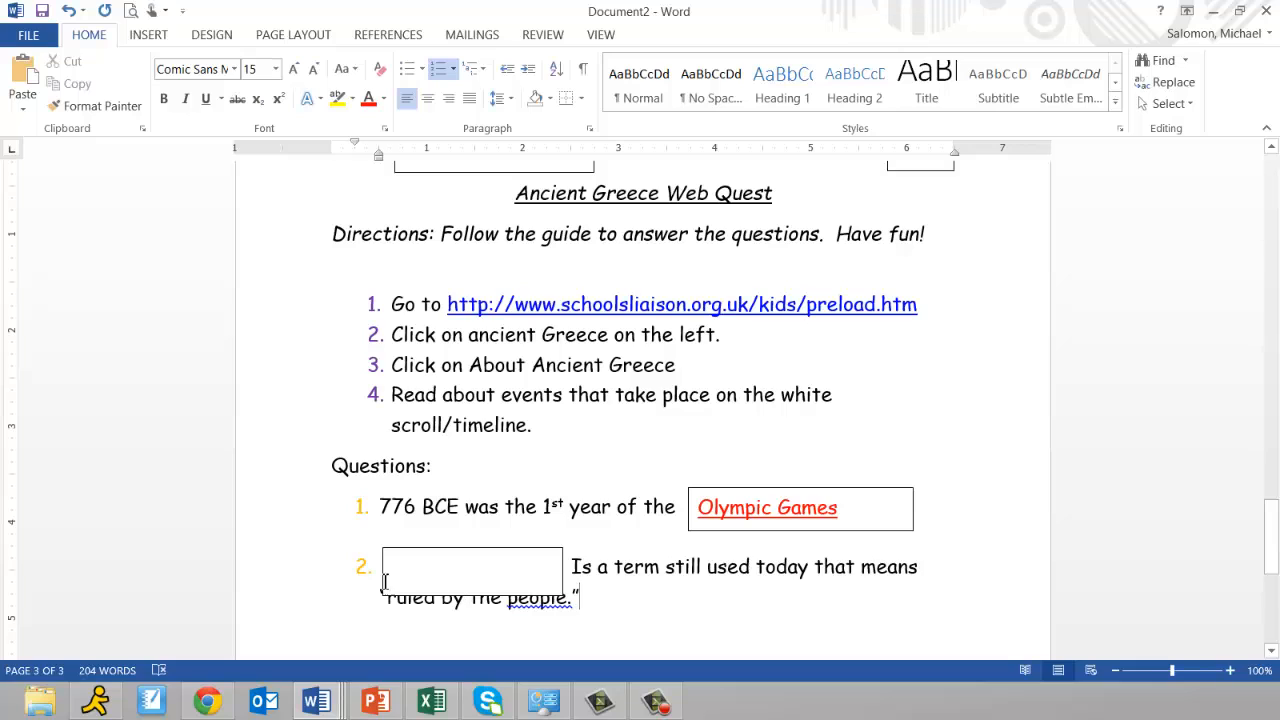
Step: Reduce the height of the question 2 text box so it no longer covers the second line of the question
left_click(498, 588)
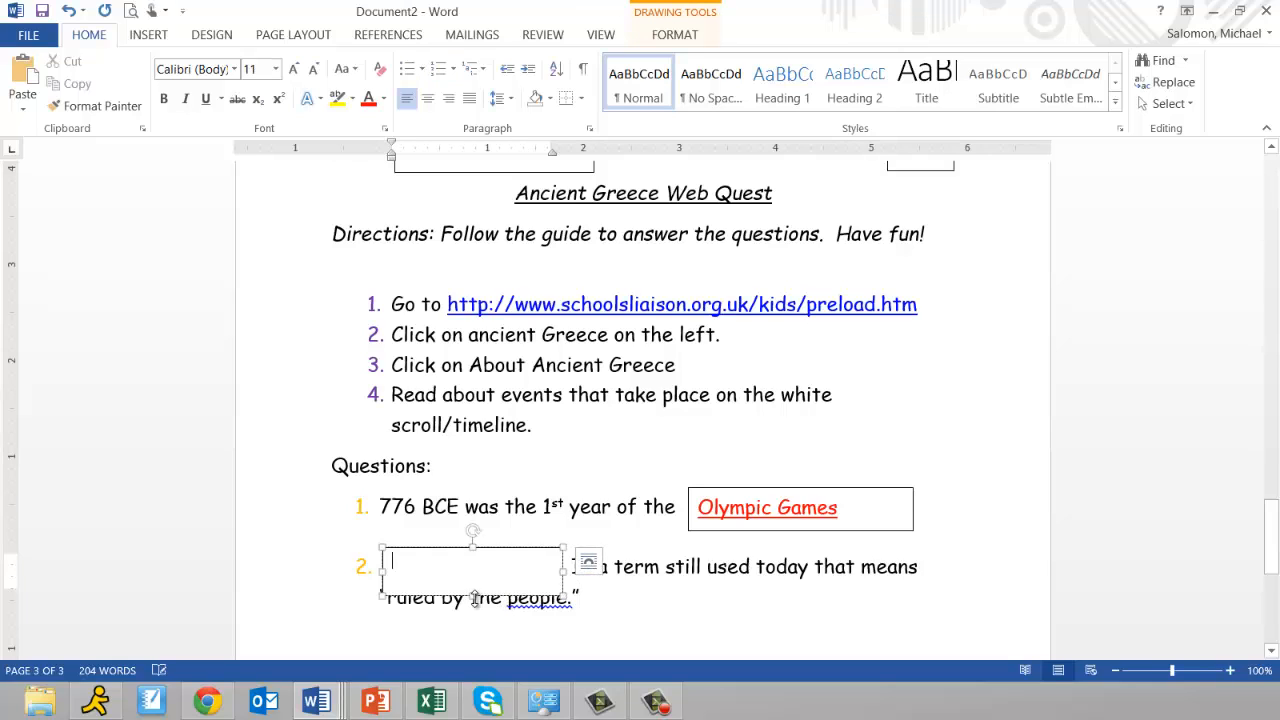
left_click_drag(475, 598, 473, 581)
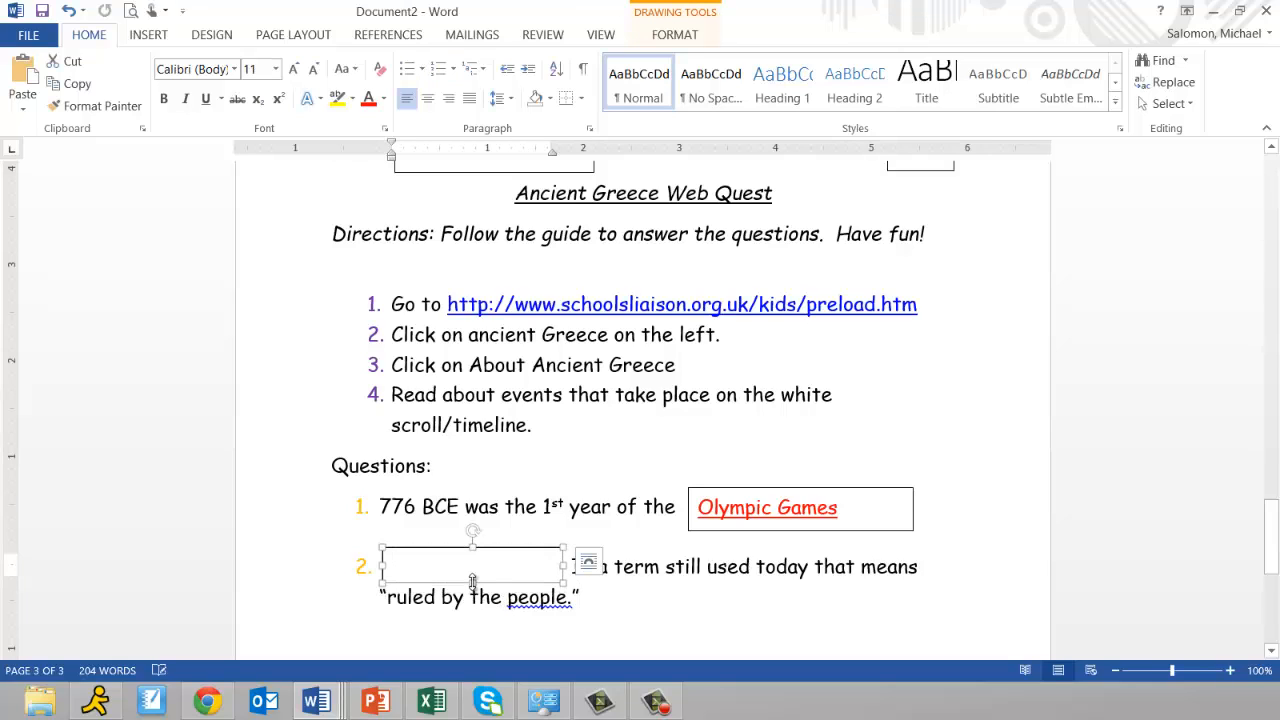
left_click(484, 567)
left_click(675, 565)
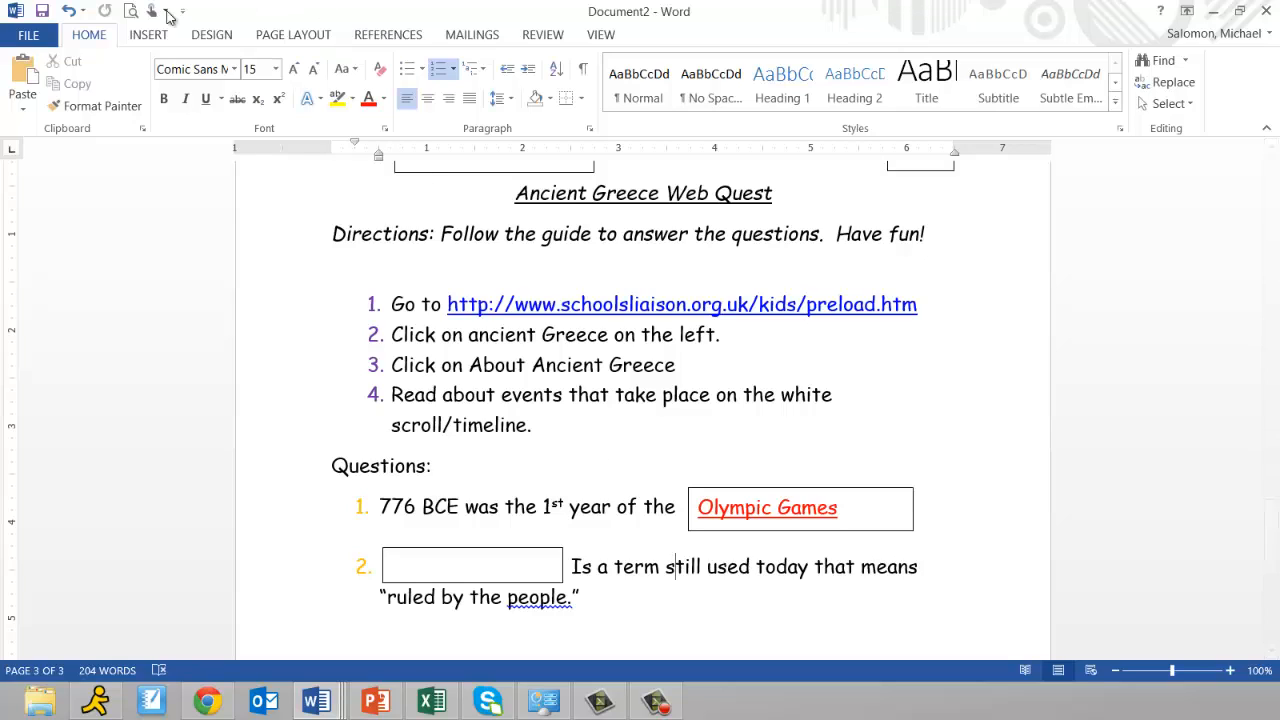
Step: Format the question 2 text box's text as Comic Sans, size 15, red, and enter the filler text "sdfsdfsd"
left_click(505, 549)
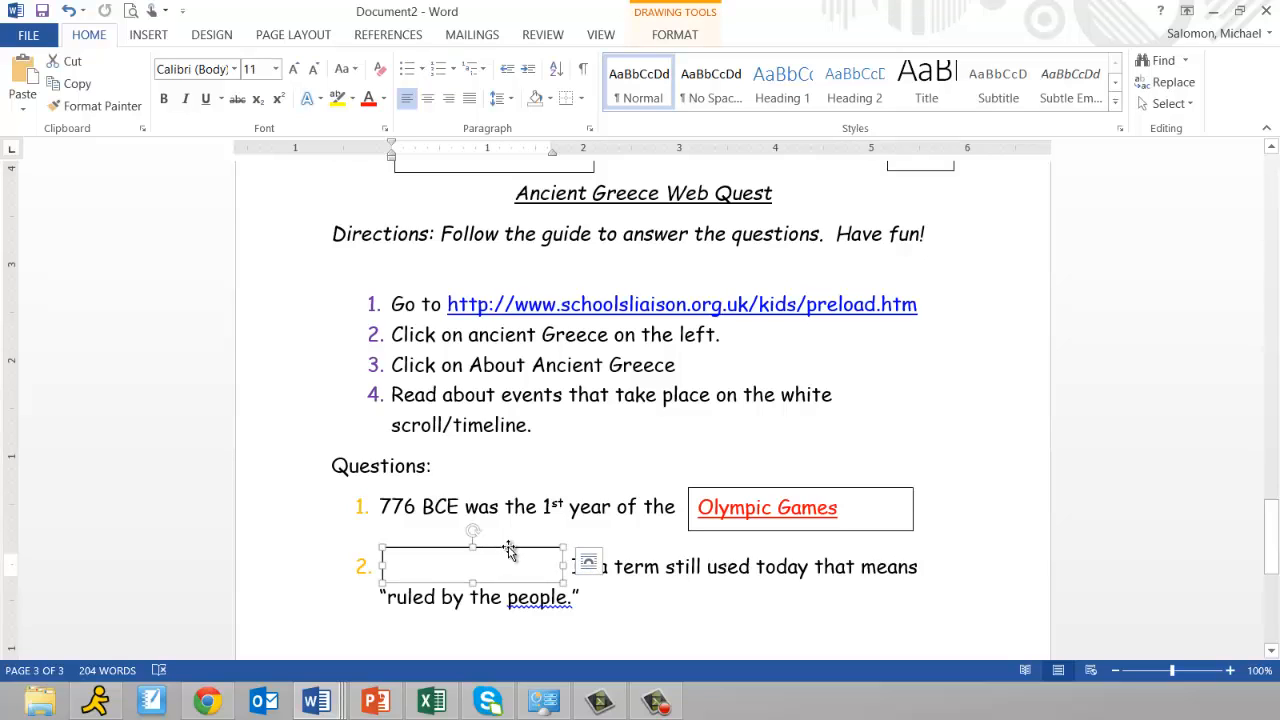
left_click(212, 72)
type("Comic Sans M")
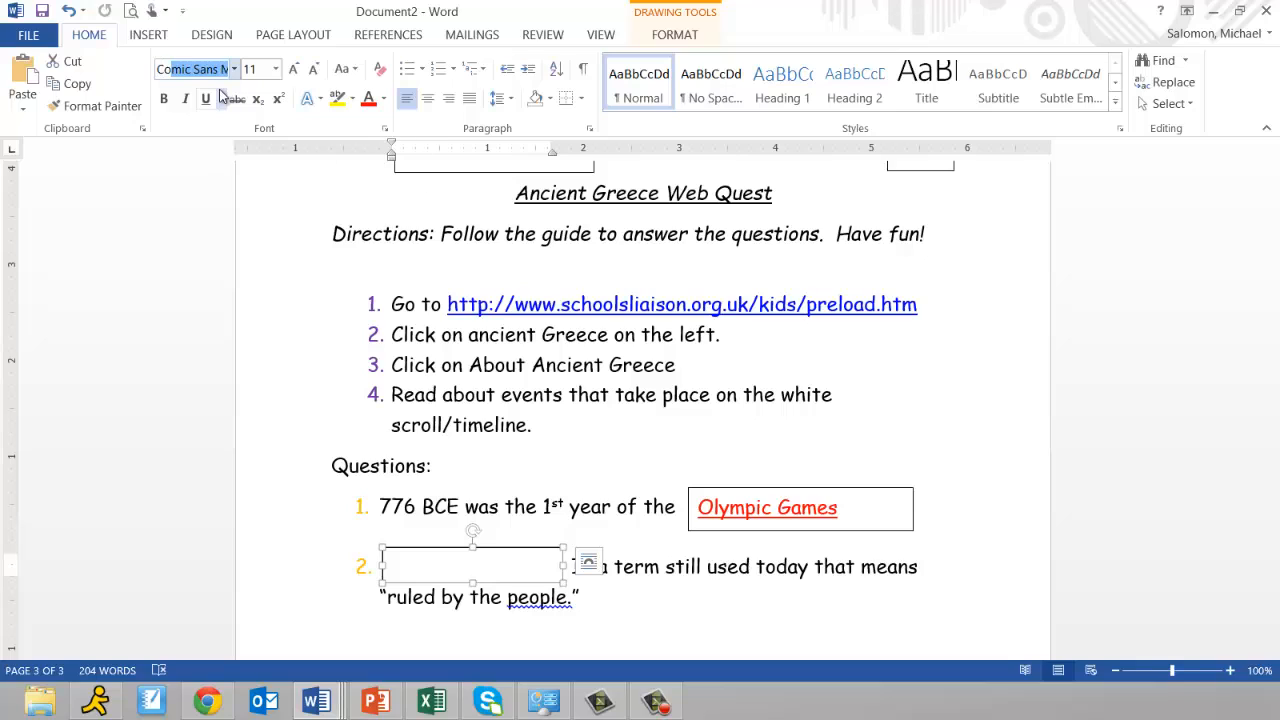
key("Return")
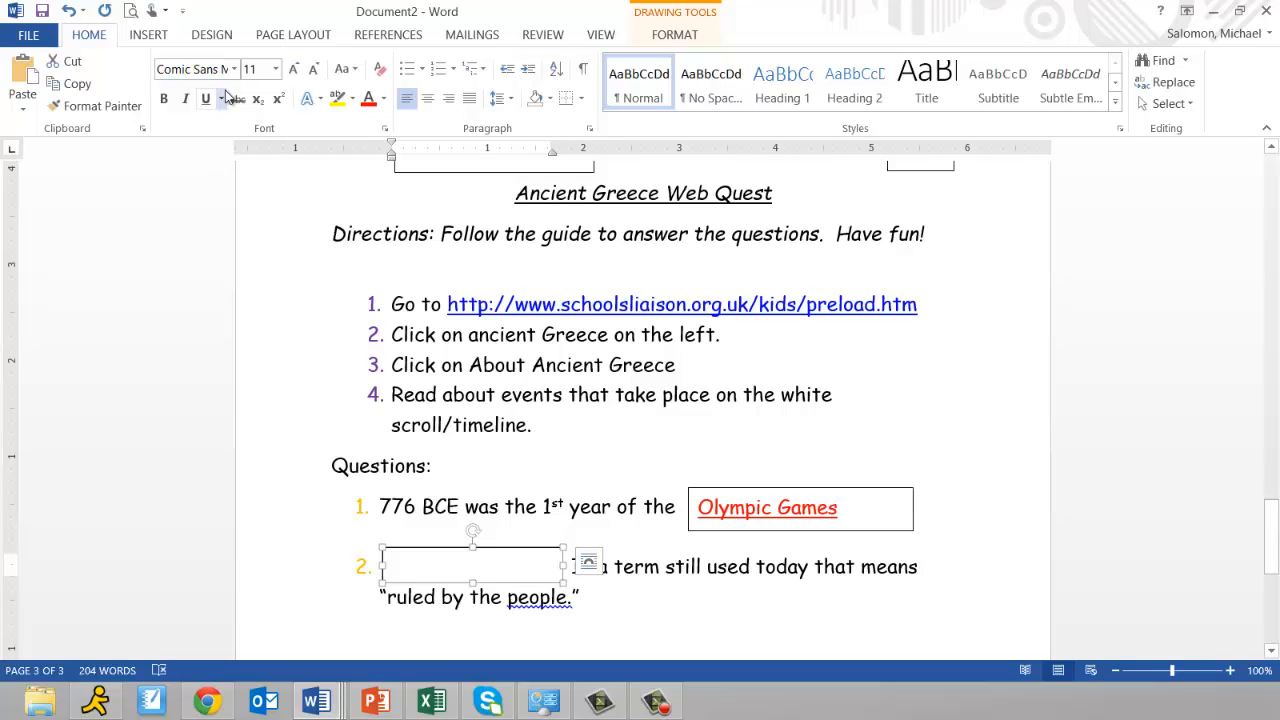
left_click(252, 70)
type("15")
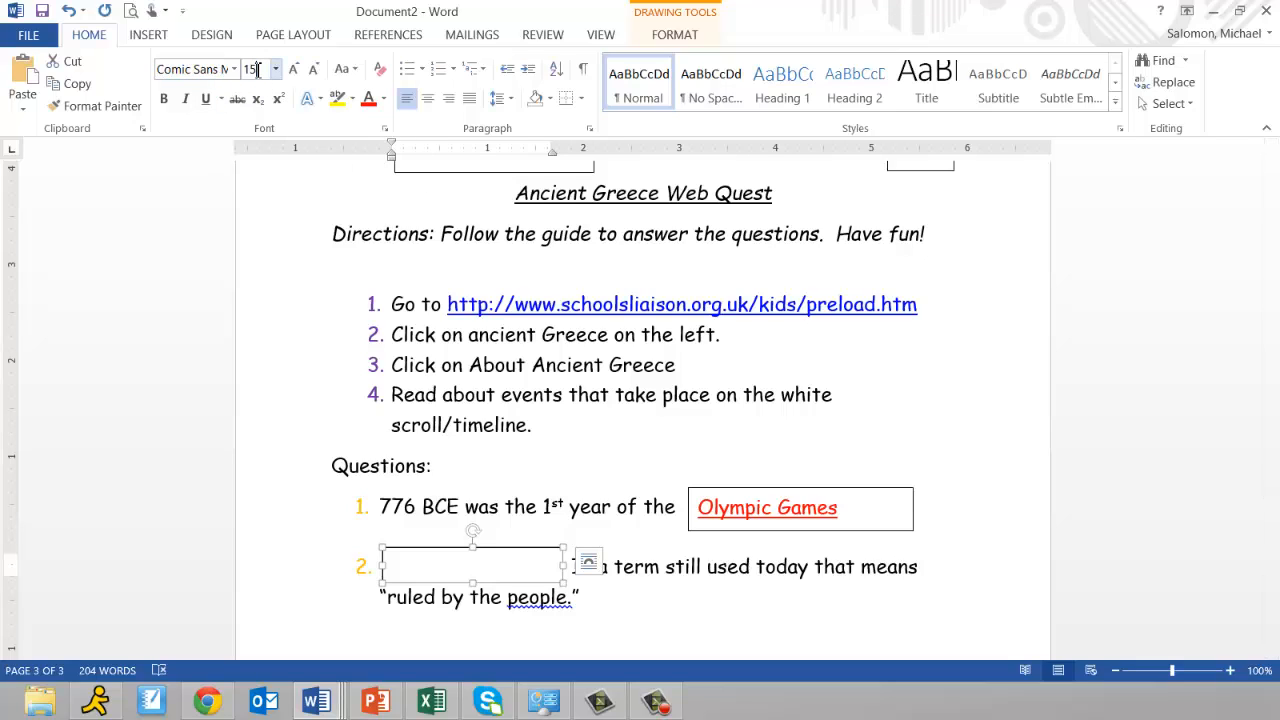
left_click(368, 98)
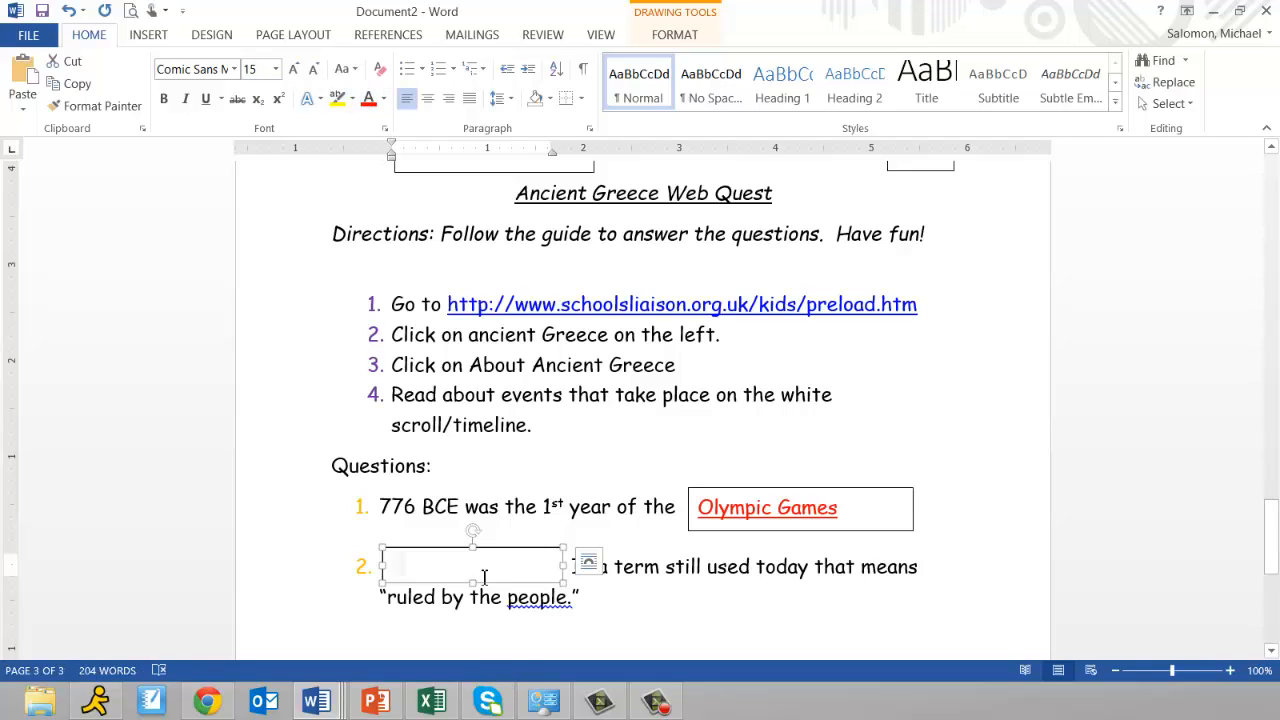
type("sdfsdfsd")
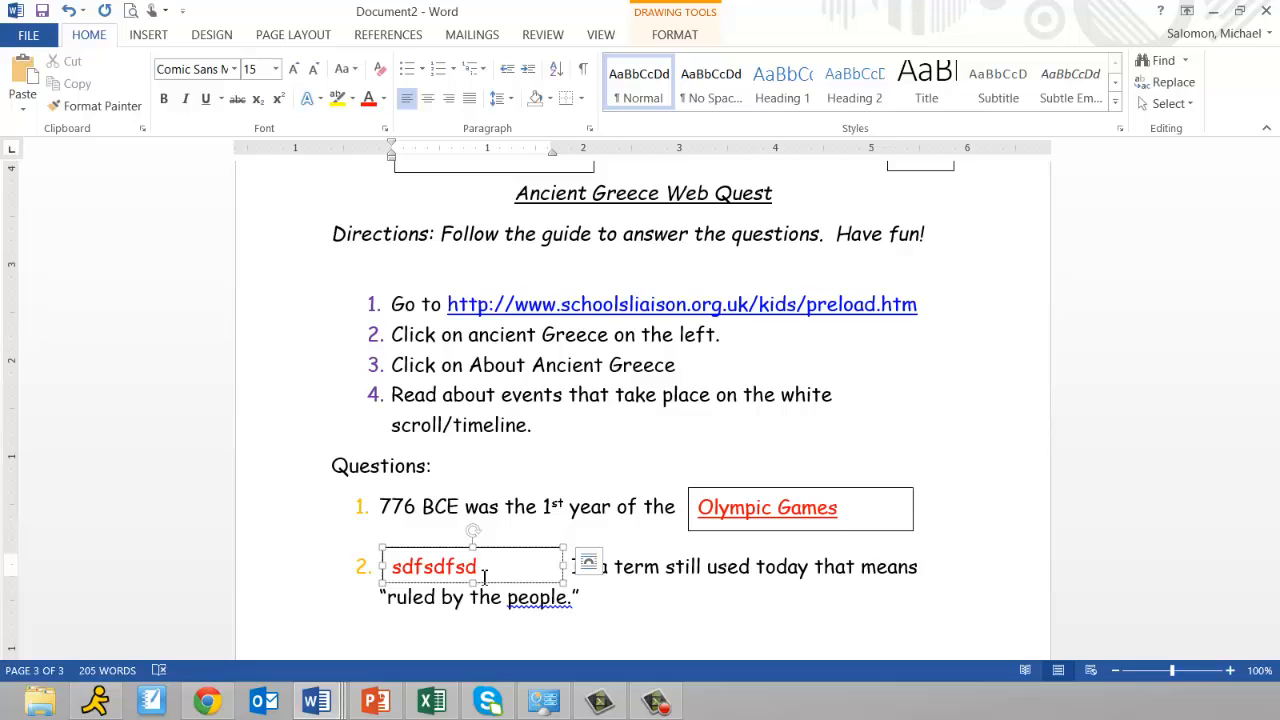
Step: Replace the filler text in the question 2 text box with the underlined answer "Democracy"
key("BackSpace")
key("BackSpace")
key("BackSpace")
key("BackSpace")
key("BackSpace")
key("BackSpace")
key("BackSpace")
key("BackSpace")
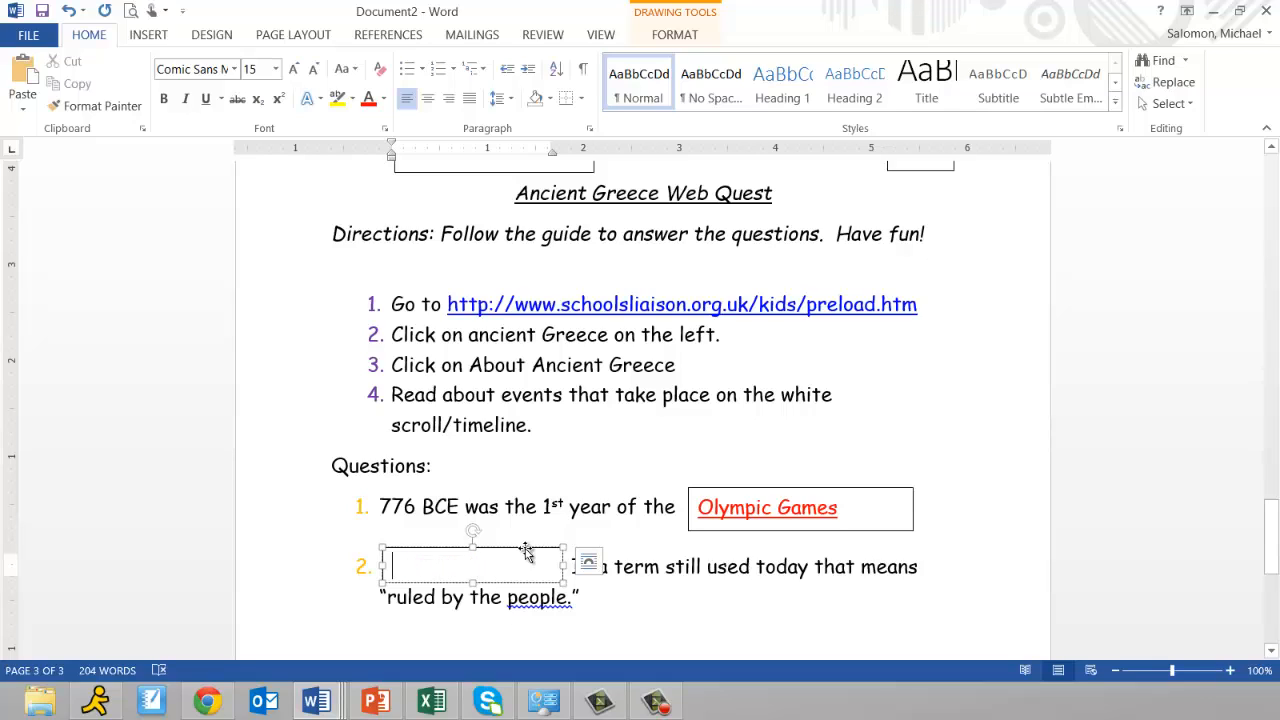
left_click(523, 547)
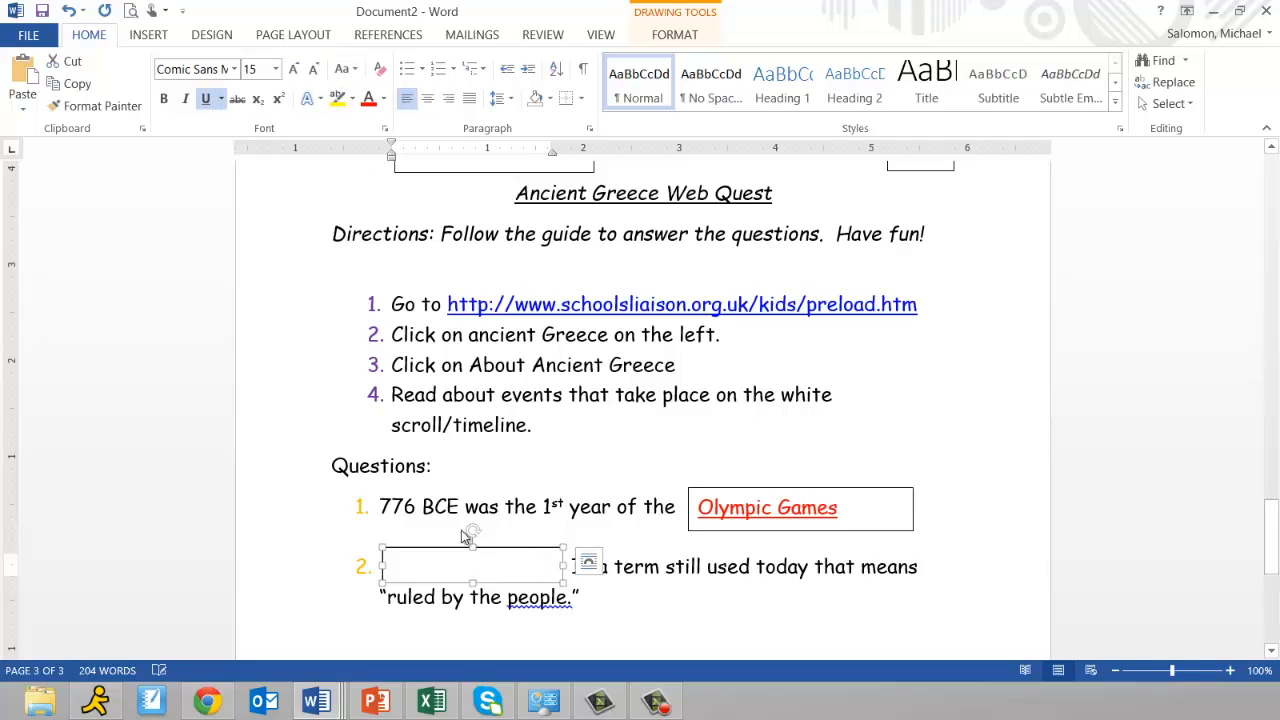
left_click(532, 565)
type("Democra")
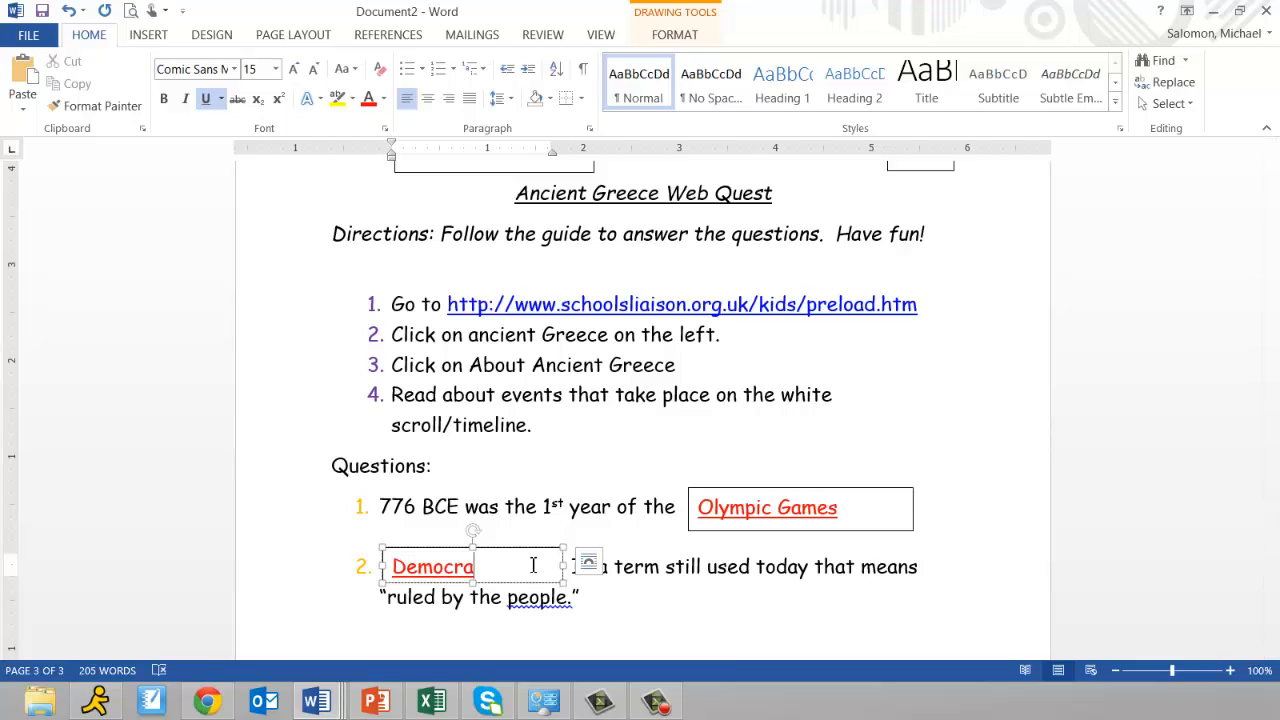
type("cy")
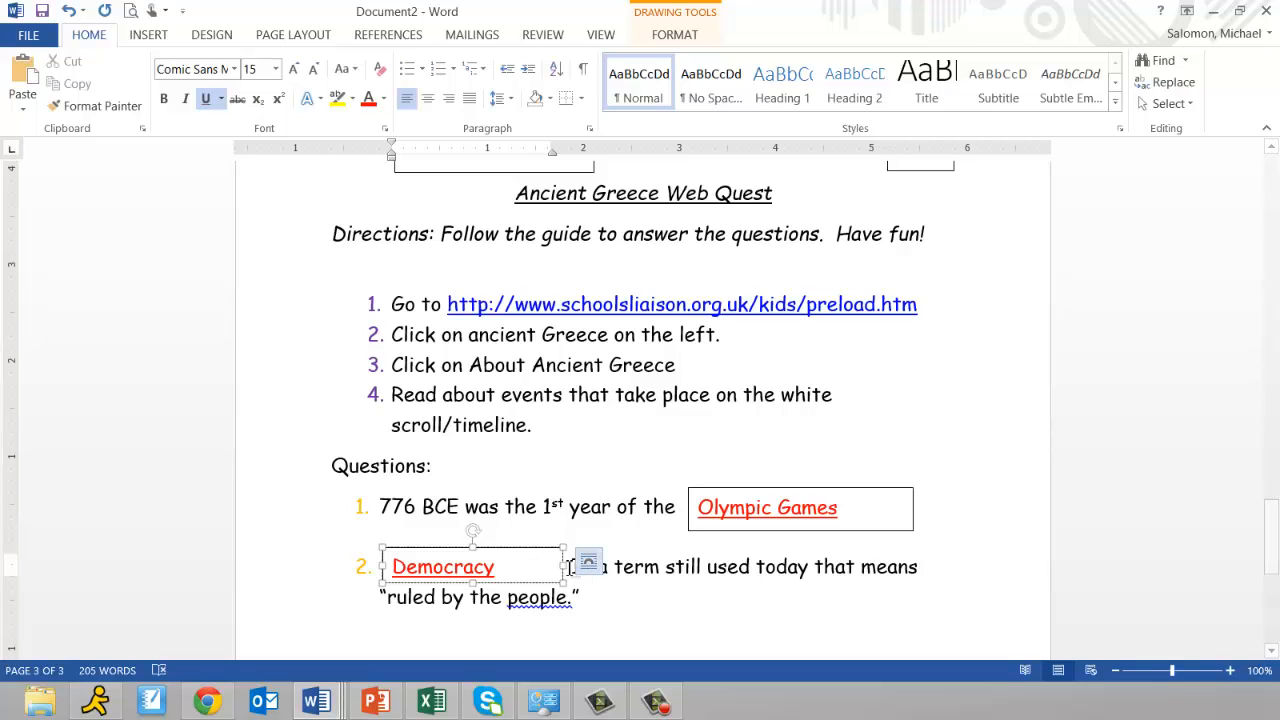
Step: Change the capital "Is" after the question 2 text box to lowercase "is"
left_click(562, 566)
left_click(598, 604)
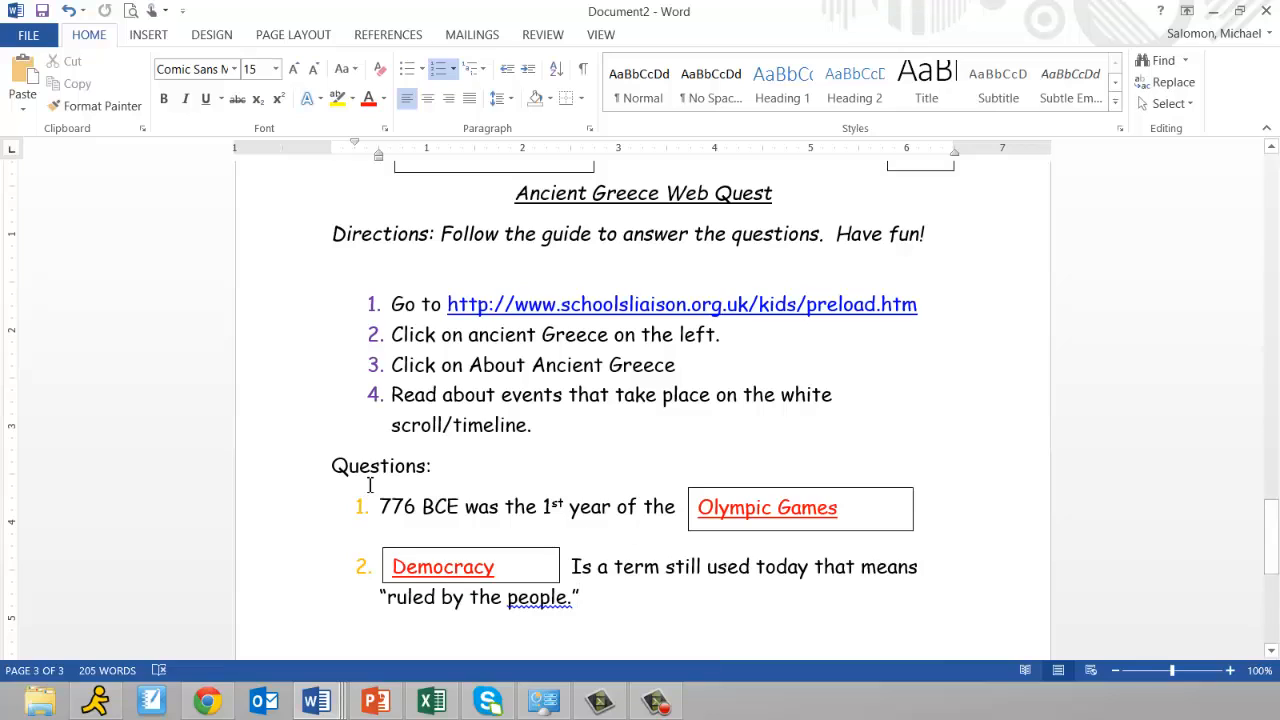
key("Delete")
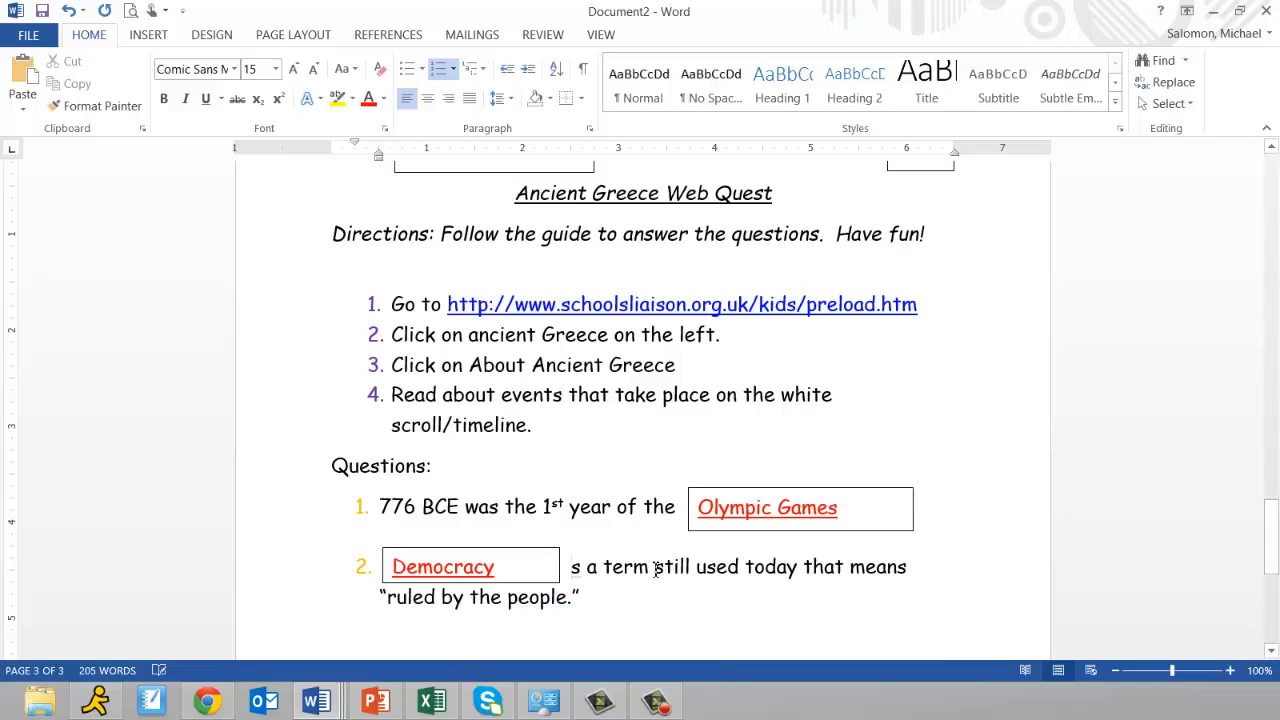
type("i")
Step: Narrow the question 2 text box to fit "Democracy" and remove the extra spacing between the box and "is a term"
left_click(552, 566)
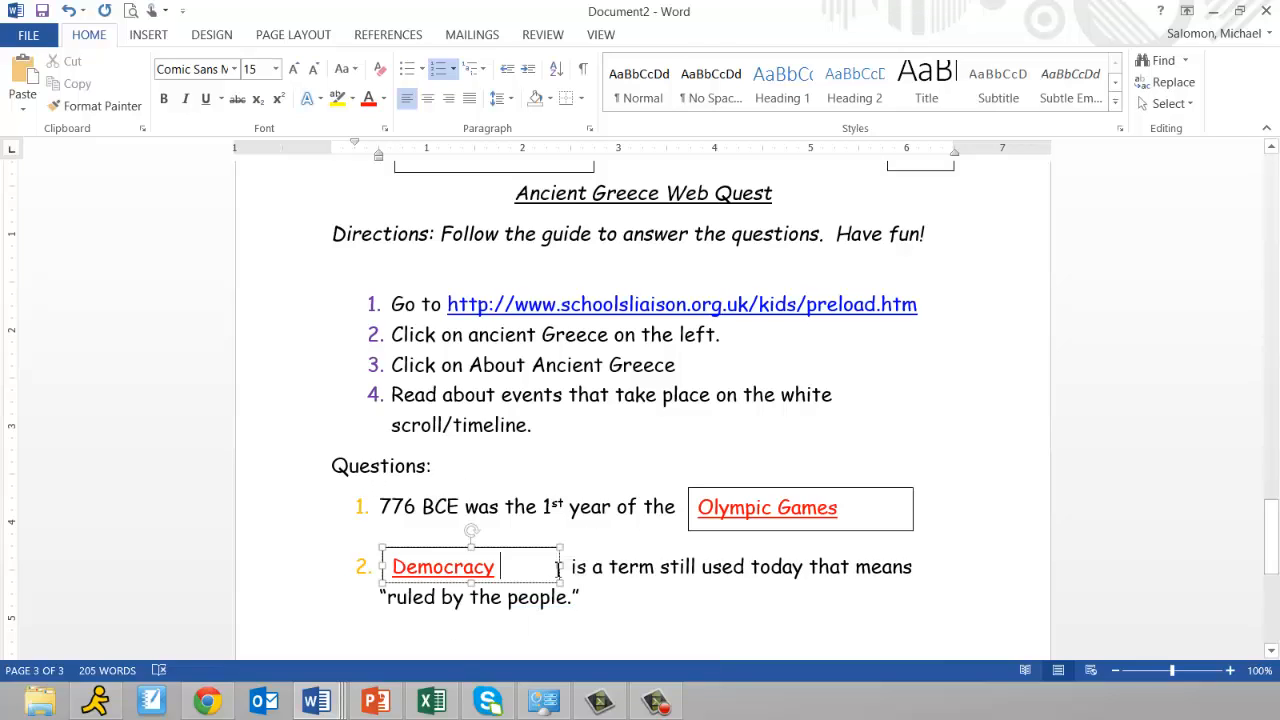
left_click_drag(558, 566, 510, 566)
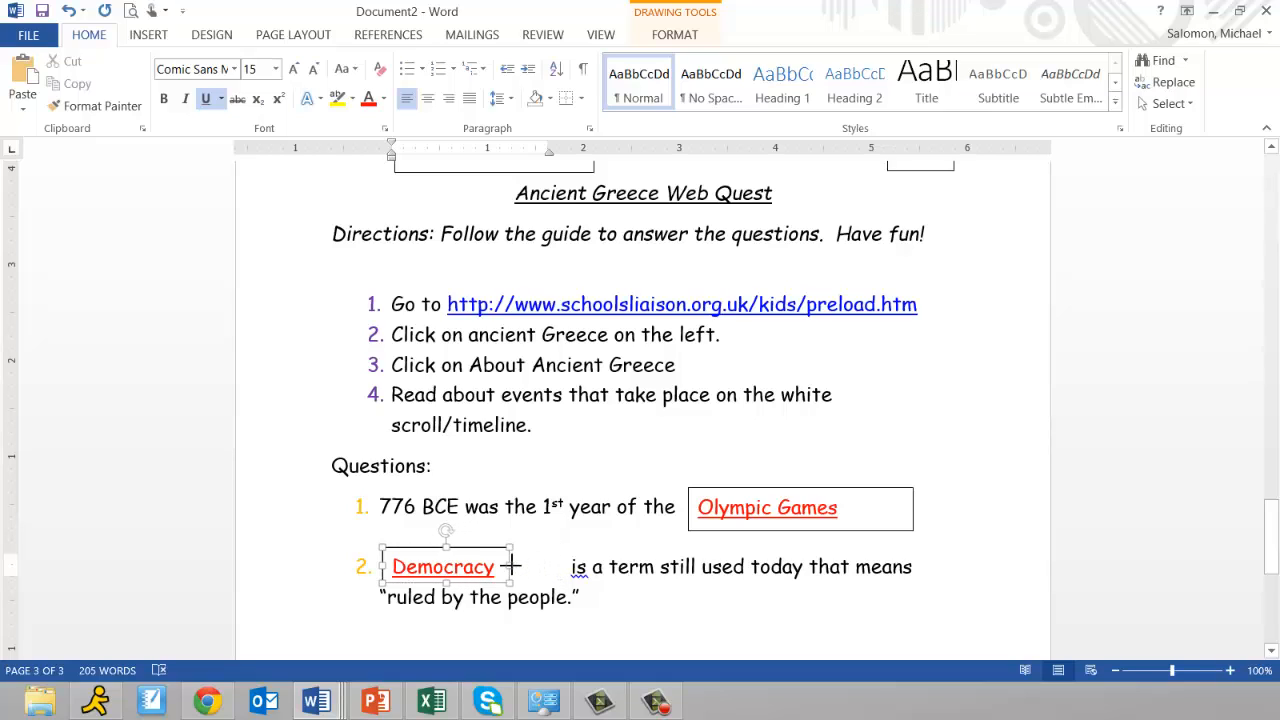
left_click(574, 568)
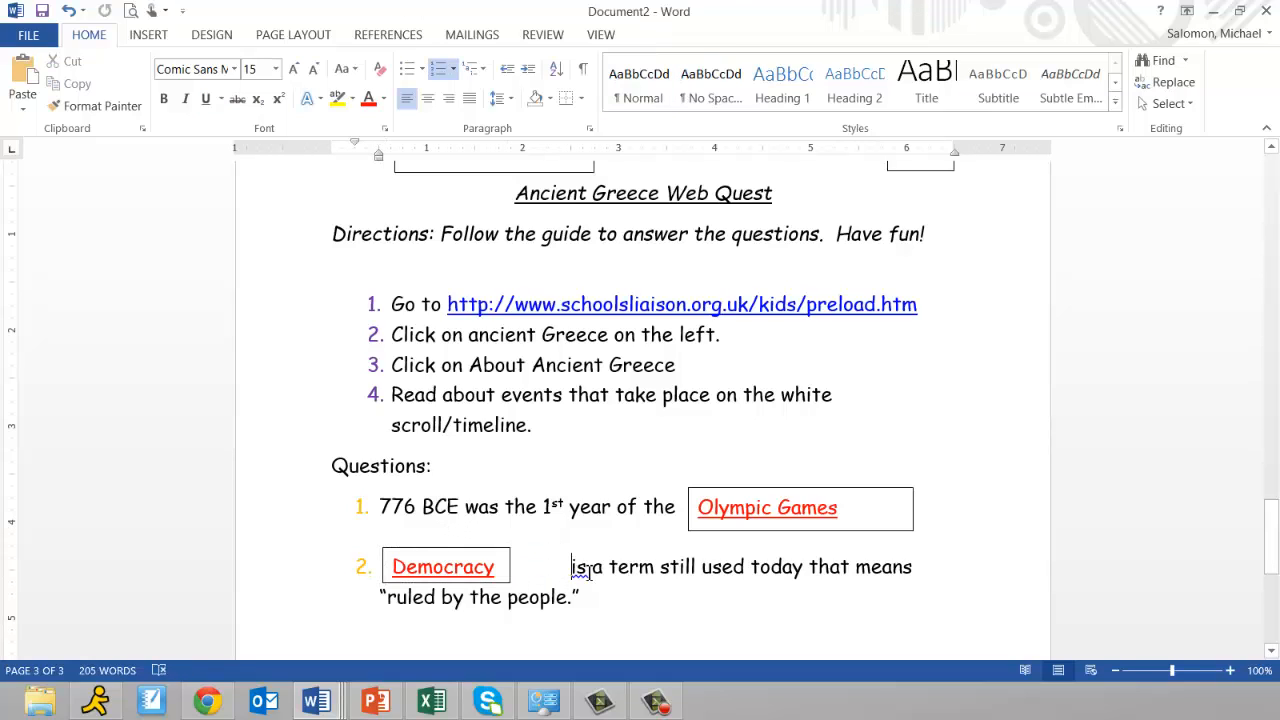
key("BackSpace")
key("BackSpace")
key("BackSpace")
key("BackSpace")
key("BackSpace")
key("BackSpace")
key("BackSpace")
key("BackSpace")
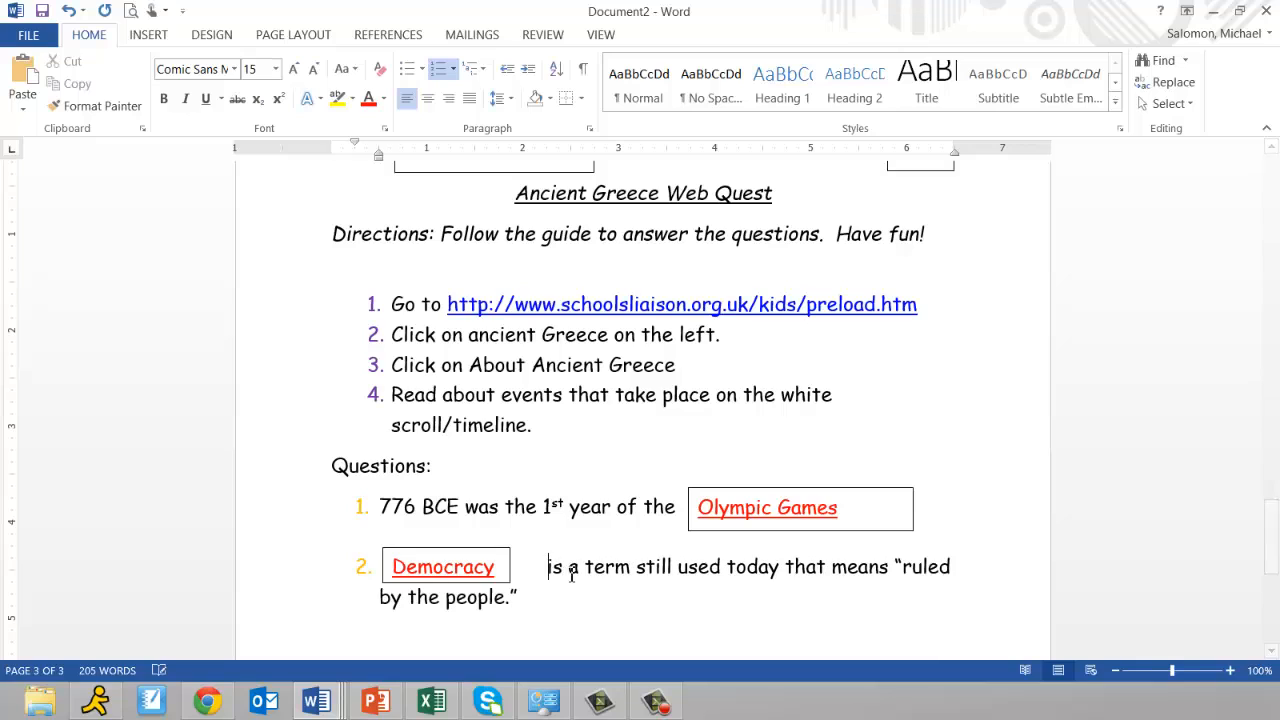
key("BackSpace")
key("BackSpace")
key("BackSpace")
key("BackSpace")
key("BackSpace")
key("BackSpace")
key("BackSpace")
key("BackSpace")
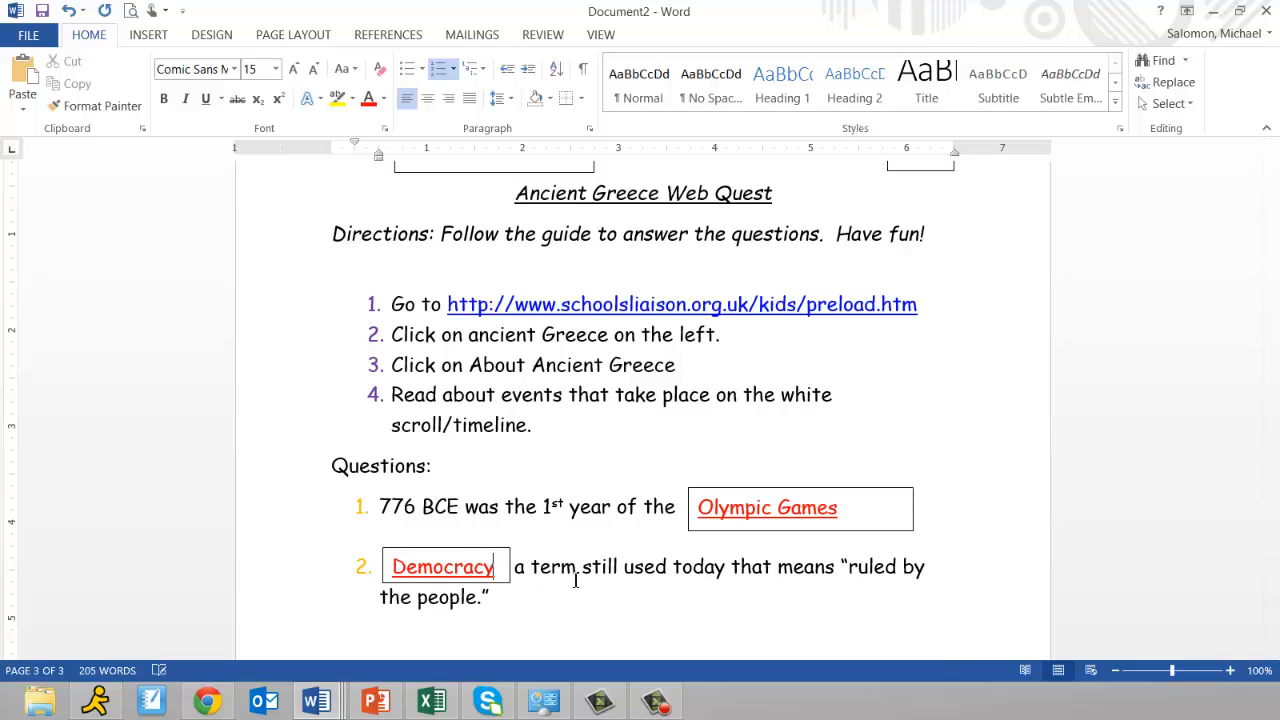
left_click(574, 615)
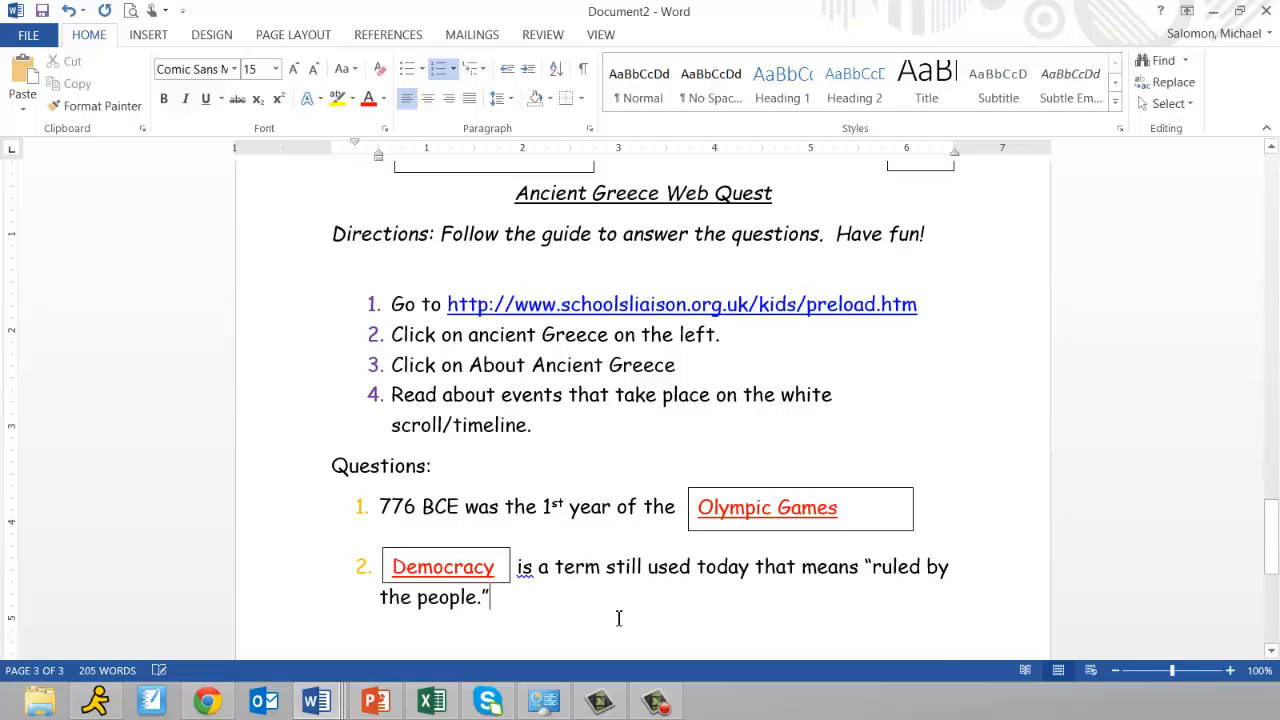